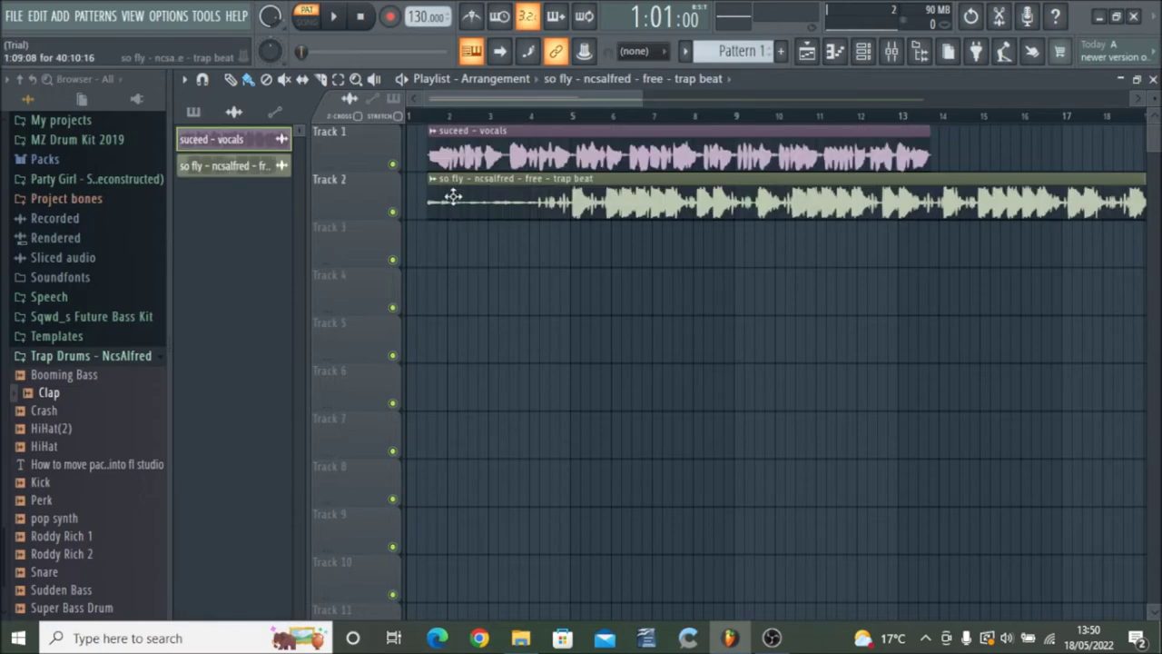
- Move the vocal clip to bar 5 and play the song from bar 5
{"action": "left_click_drag", "start_coordinate": [457, 171], "coordinate": [621, 133]}
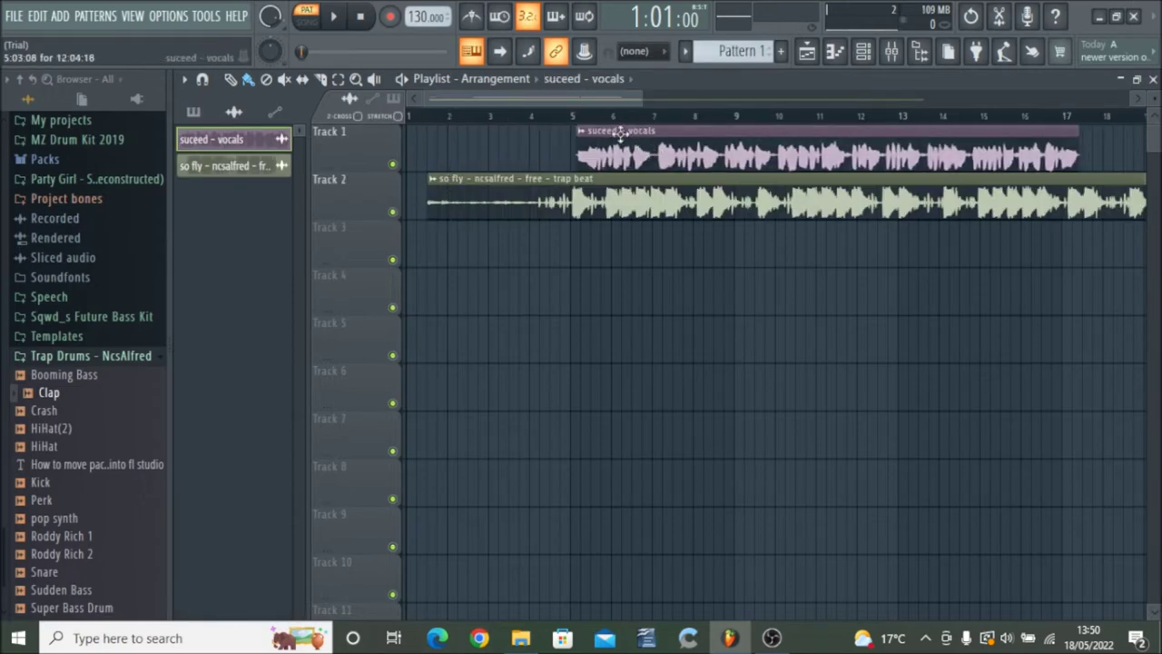
{"action": "left_click", "coordinate": [574, 118]}
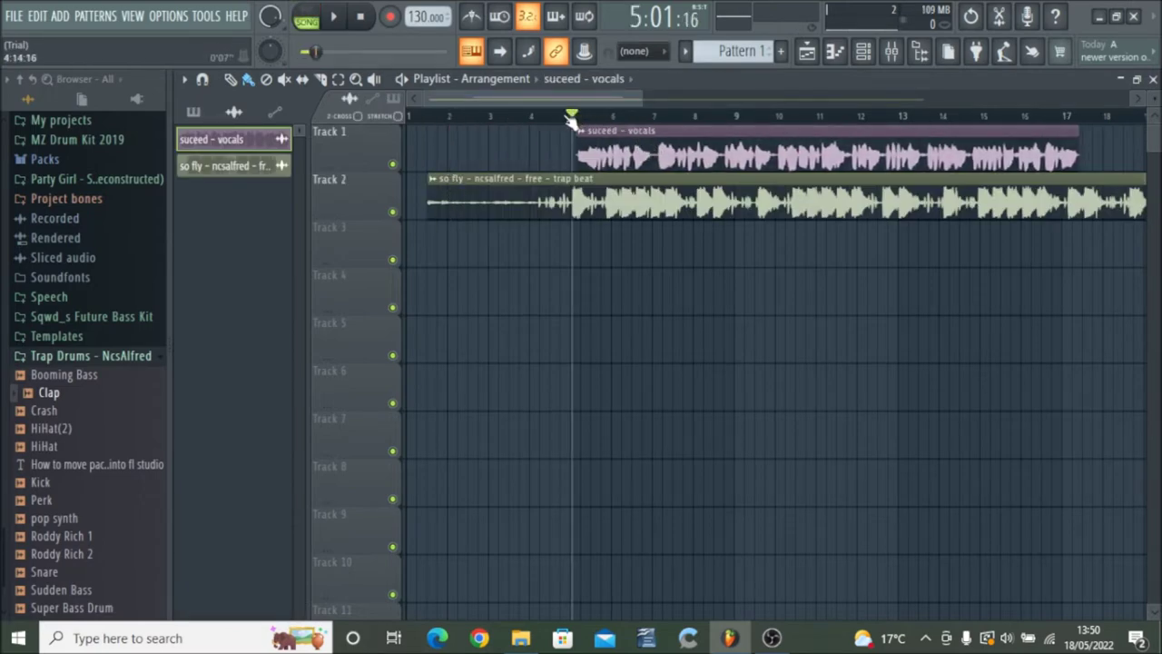
{"action": "key", "text": "space"}
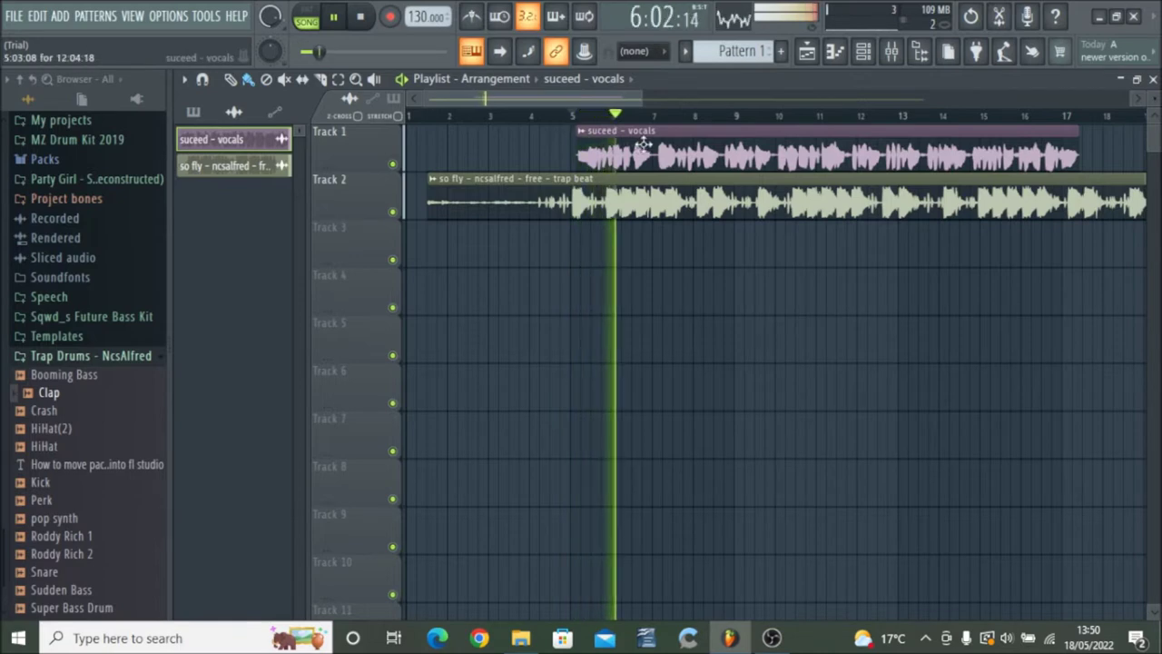
{"action": "scroll", "coordinate": [635, 150], "scroll_direction": "down", "scroll_amount": 3, "text": "ctrl"}
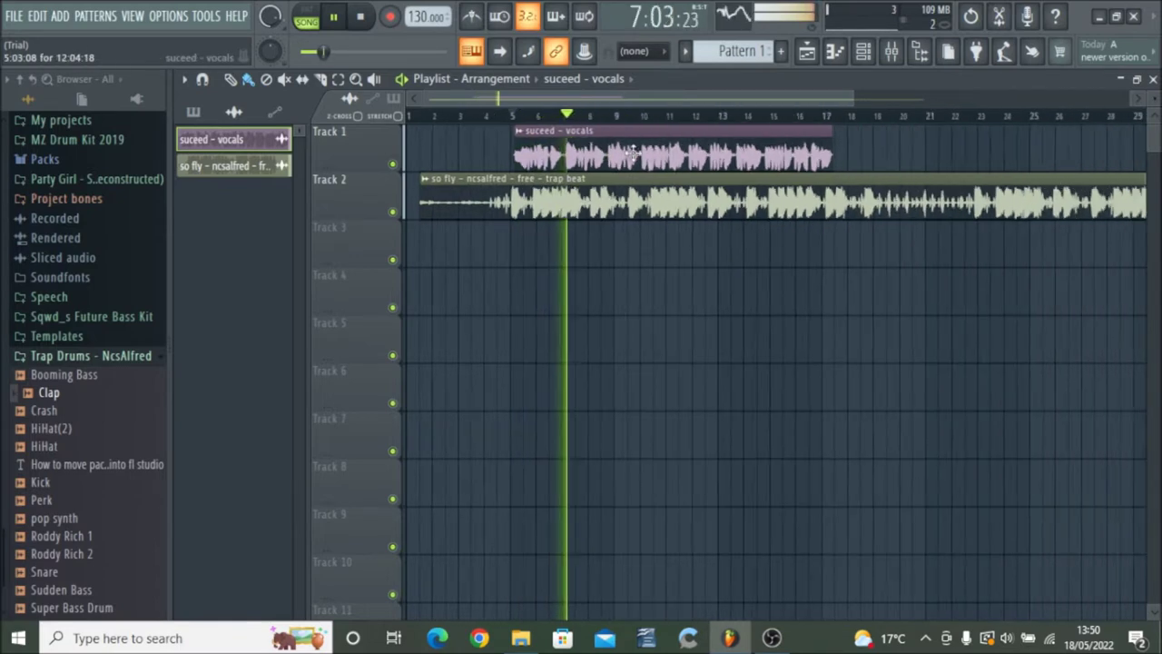
{"action": "scroll", "coordinate": [633, 151], "scroll_direction": "down", "scroll_amount": 2, "text": "ctrl"}
{"action": "scroll", "coordinate": [590, 154], "scroll_direction": "down", "scroll_amount": 2, "text": "ctrl"}
- Route the vocal clip's channel to mixer track 10 and stop playback
{"action": "double_click", "coordinate": [536, 160]}
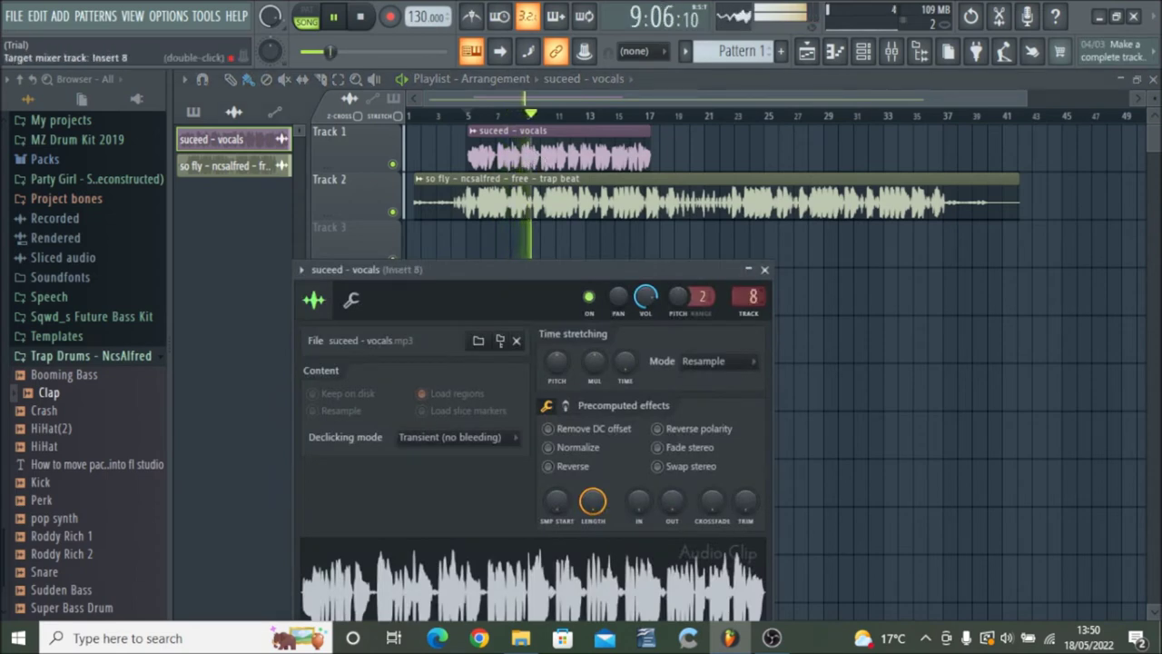
{"action": "left_click", "coordinate": [765, 270]}
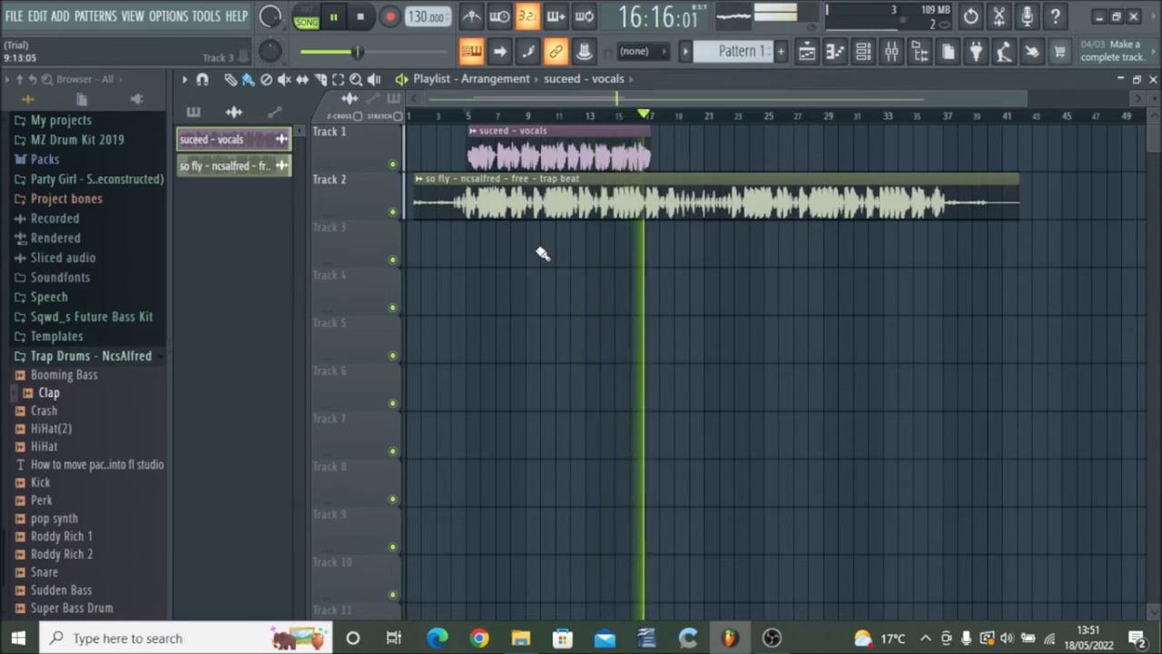
{"action": "key", "text": "space"}
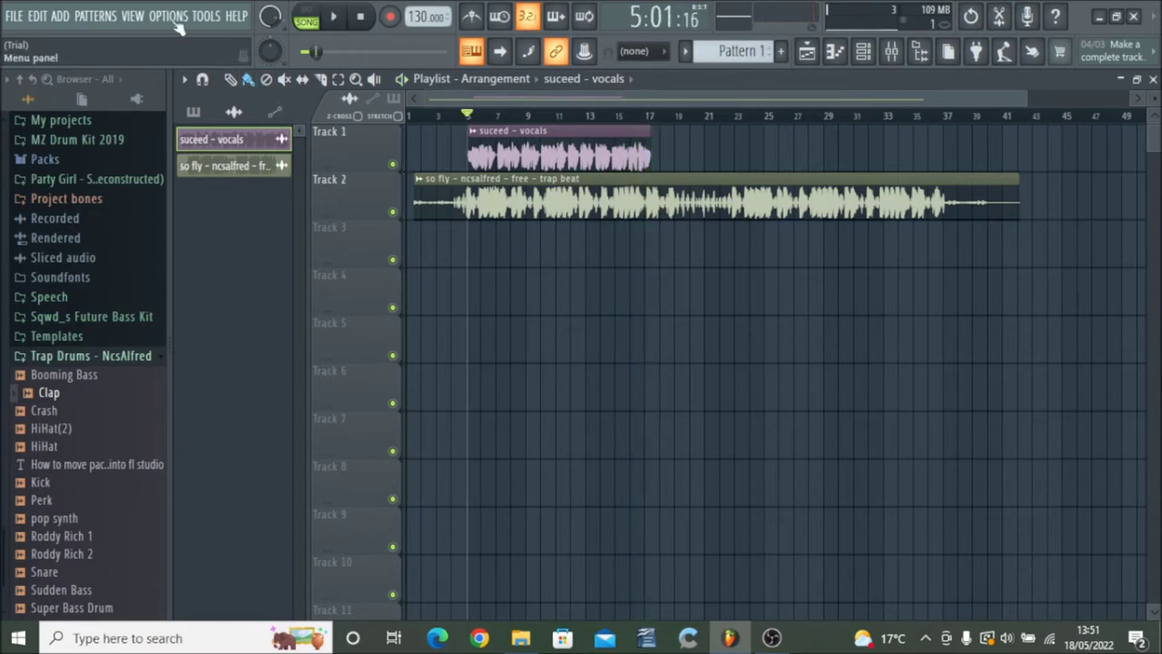
{"action": "double_click", "coordinate": [610, 156]}
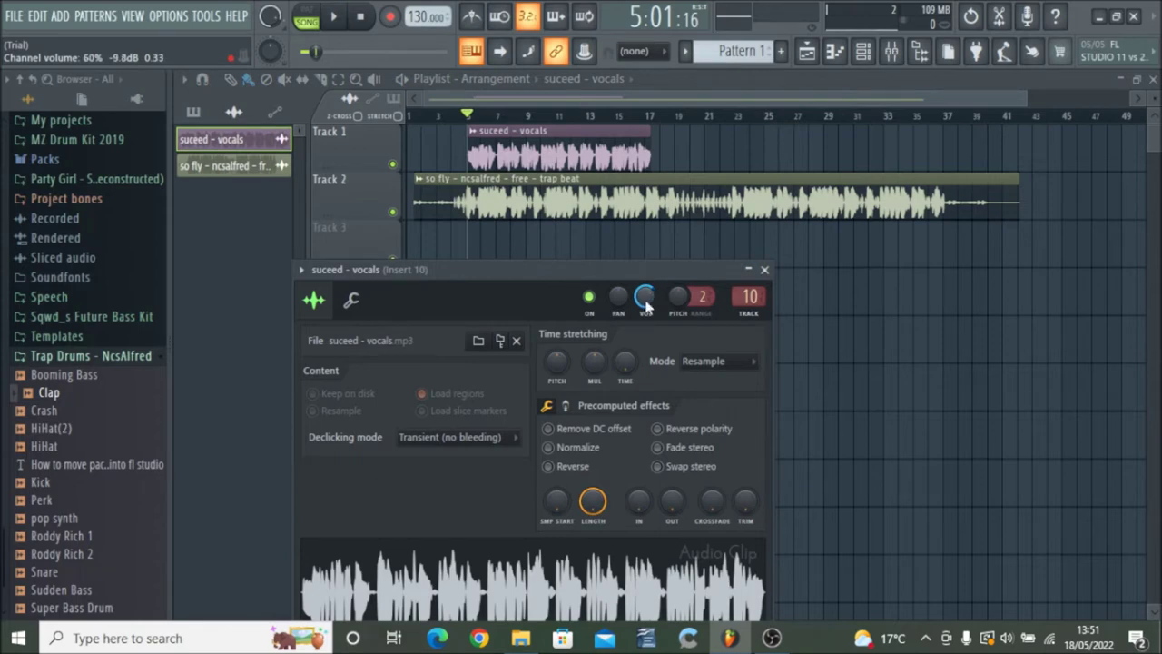
- Open the mixer and load Fruity Stereo Enhancer into Insert 10's first slot
{"action": "left_click", "coordinate": [764, 270]}
{"action": "left_click", "coordinate": [133, 15]}
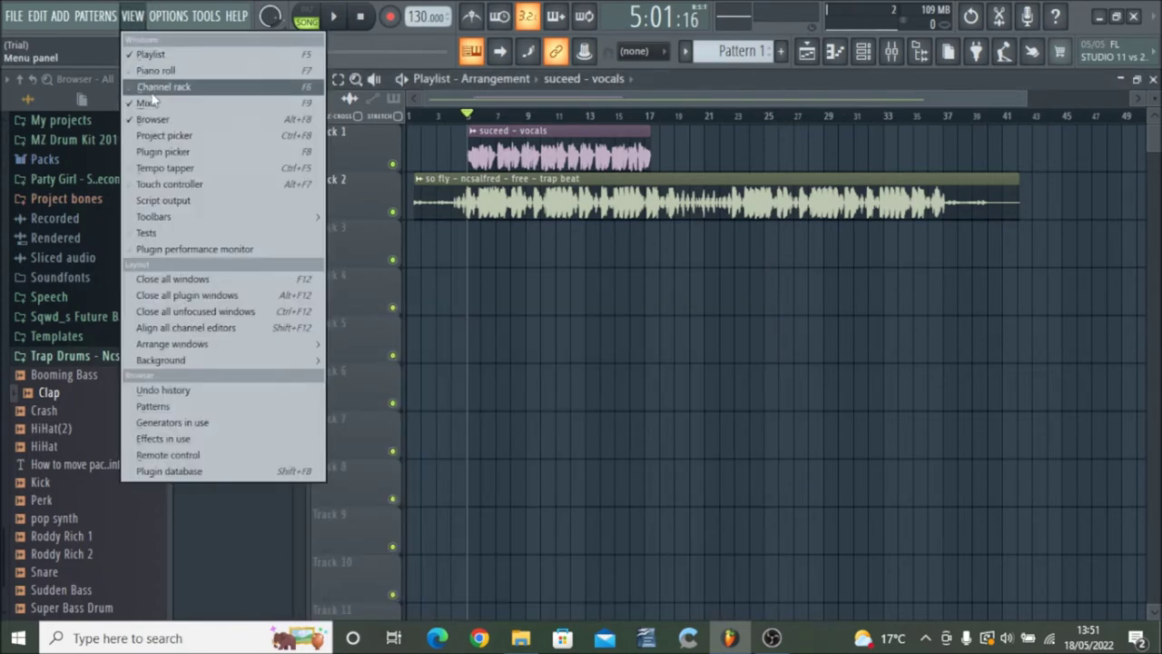
{"action": "left_click", "coordinate": [155, 101]}
{"action": "left_click", "coordinate": [1009, 132]}
{"action": "mouse_move", "coordinate": [991, 154]}
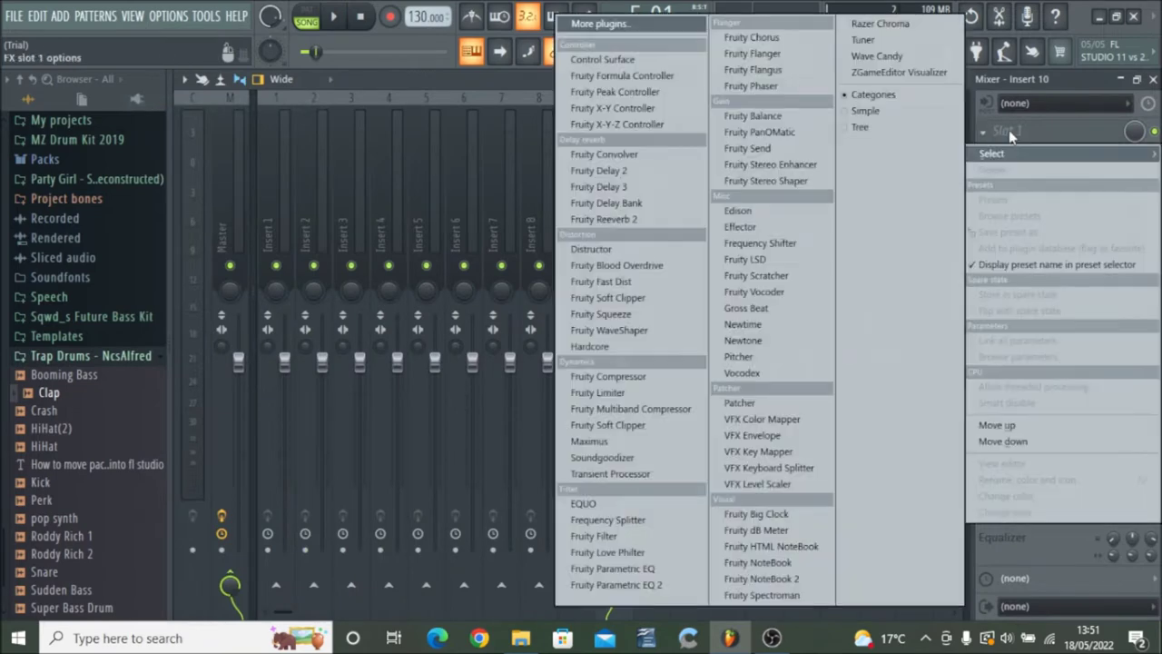
{"action": "left_click", "coordinate": [781, 165]}
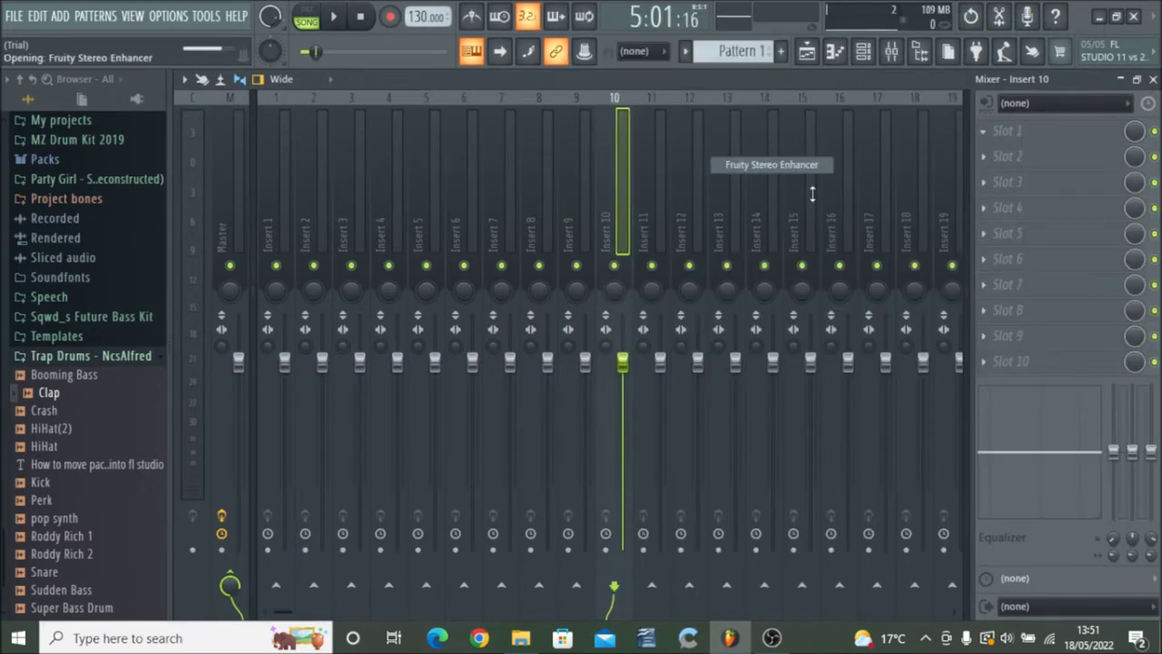
{"action": "left_click", "coordinate": [651, 293]}
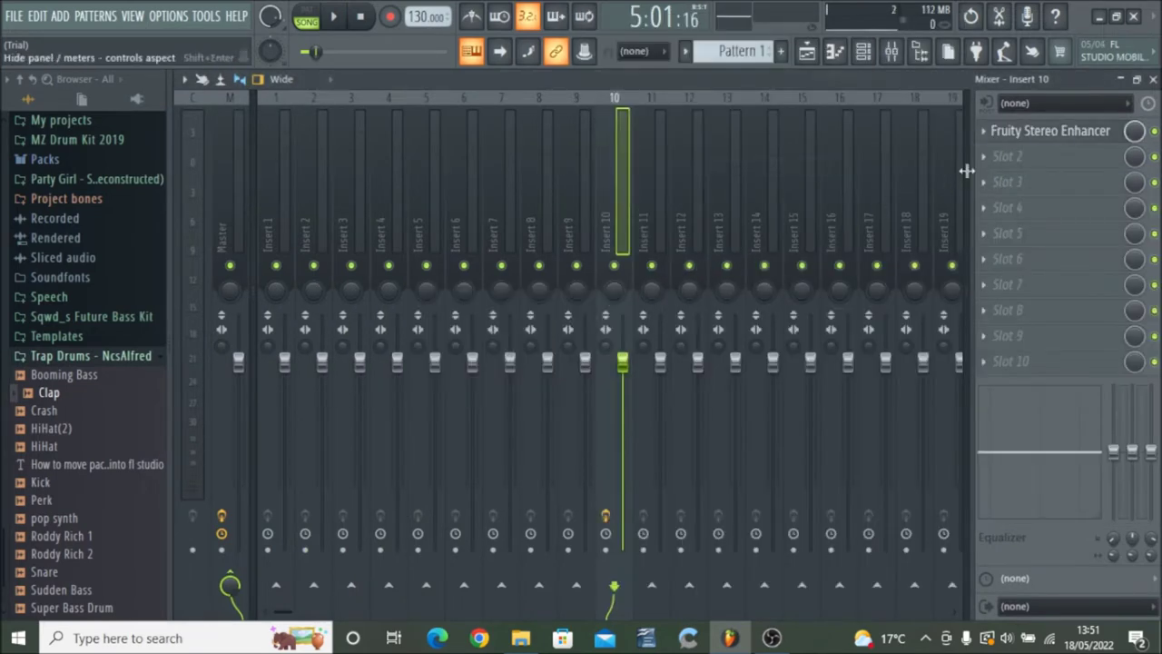
- Load Fruity Limiter into slot 2 in compressor mode with 3.2 dB gain, -19.2 dB threshold
{"action": "left_click", "coordinate": [1008, 160]}
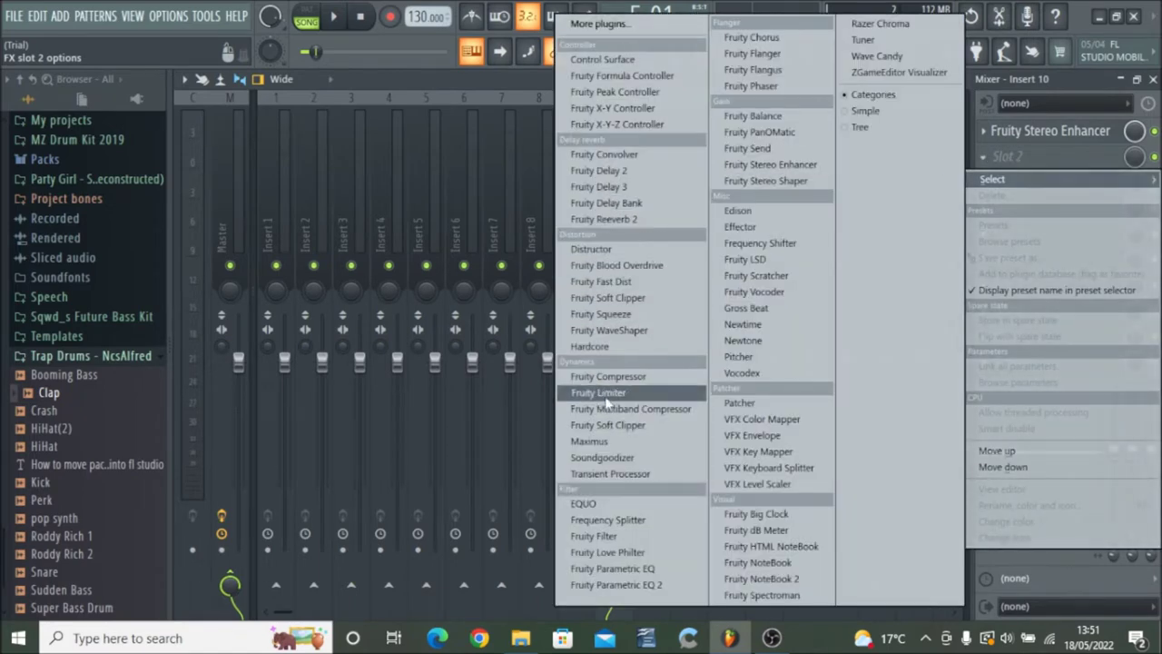
{"action": "left_click", "coordinate": [664, 396]}
{"action": "left_click", "coordinate": [488, 569]}
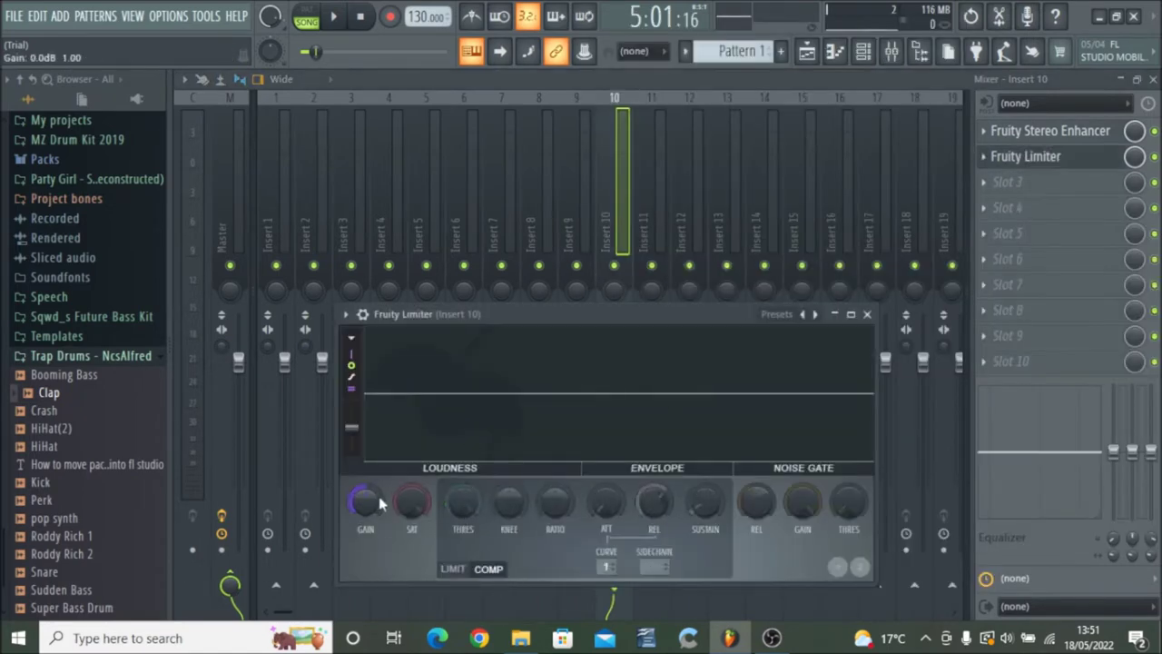
{"action": "left_click_drag", "start_coordinate": [374, 501], "coordinate": [374, 481]}
{"action": "left_click_drag", "start_coordinate": [463, 501], "coordinate": [463, 536]}
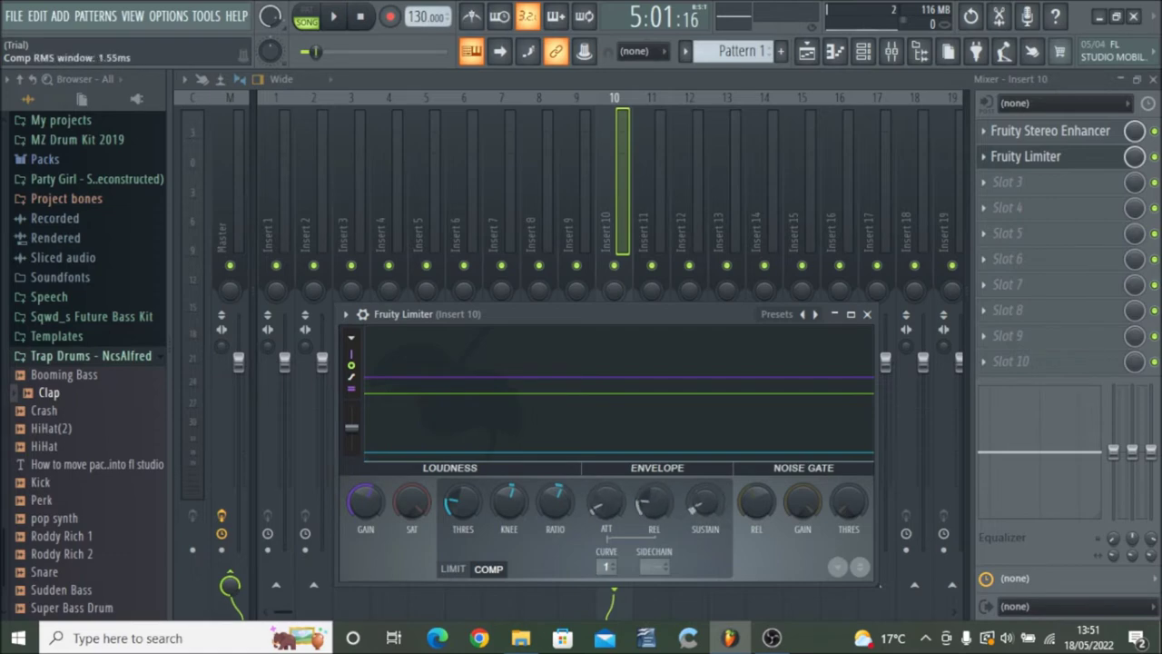
{"action": "left_click", "coordinate": [868, 315]}
- Load Fruity Reeverb 2 into slot 3 with lower early reflections, 1.2 s decay, size 60
{"action": "left_click", "coordinate": [1010, 181]}
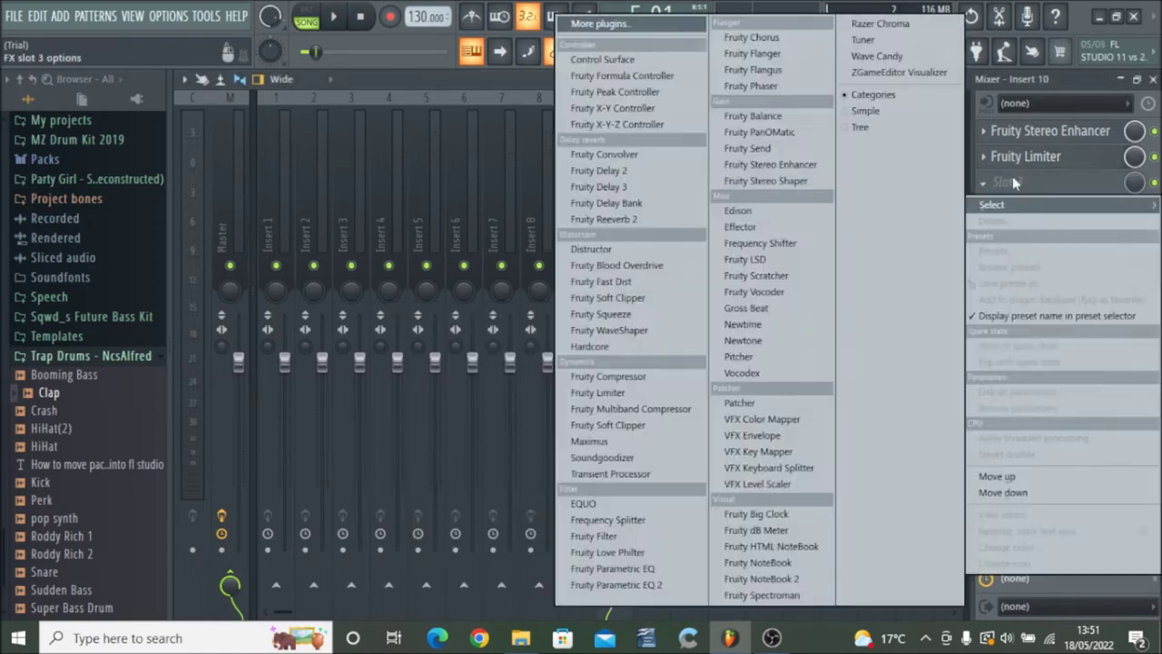
{"action": "left_click", "coordinate": [604, 219]}
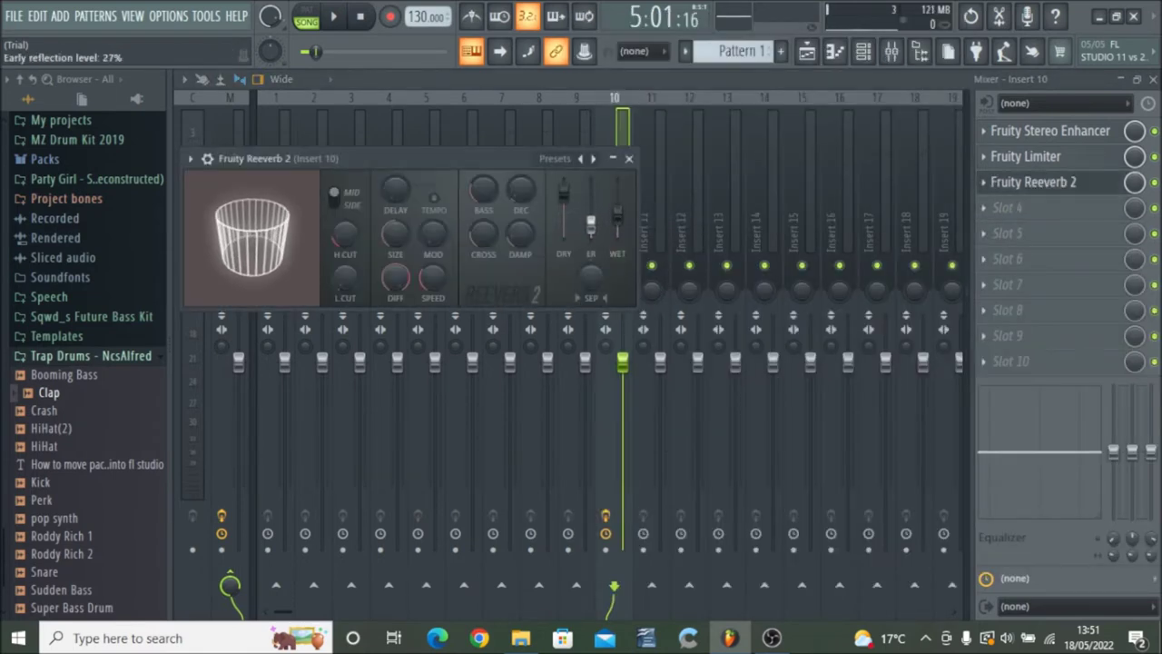
{"action": "left_click_drag", "start_coordinate": [591, 219], "coordinate": [615, 231]}
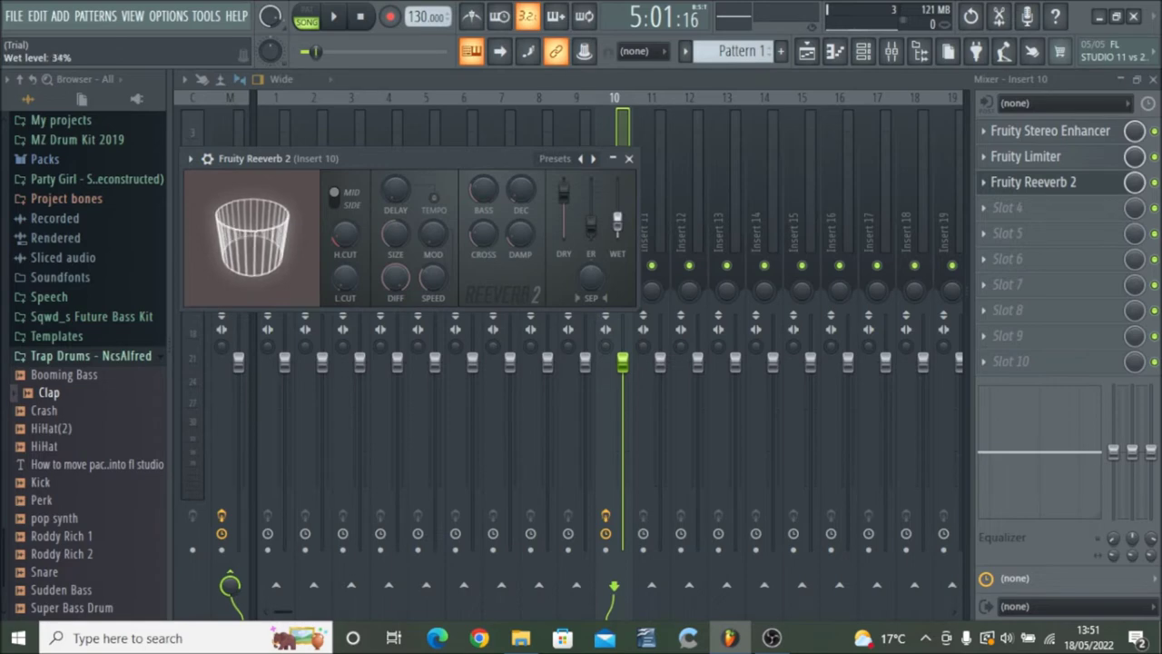
{"action": "left_click_drag", "start_coordinate": [508, 201], "coordinate": [509, 211]}
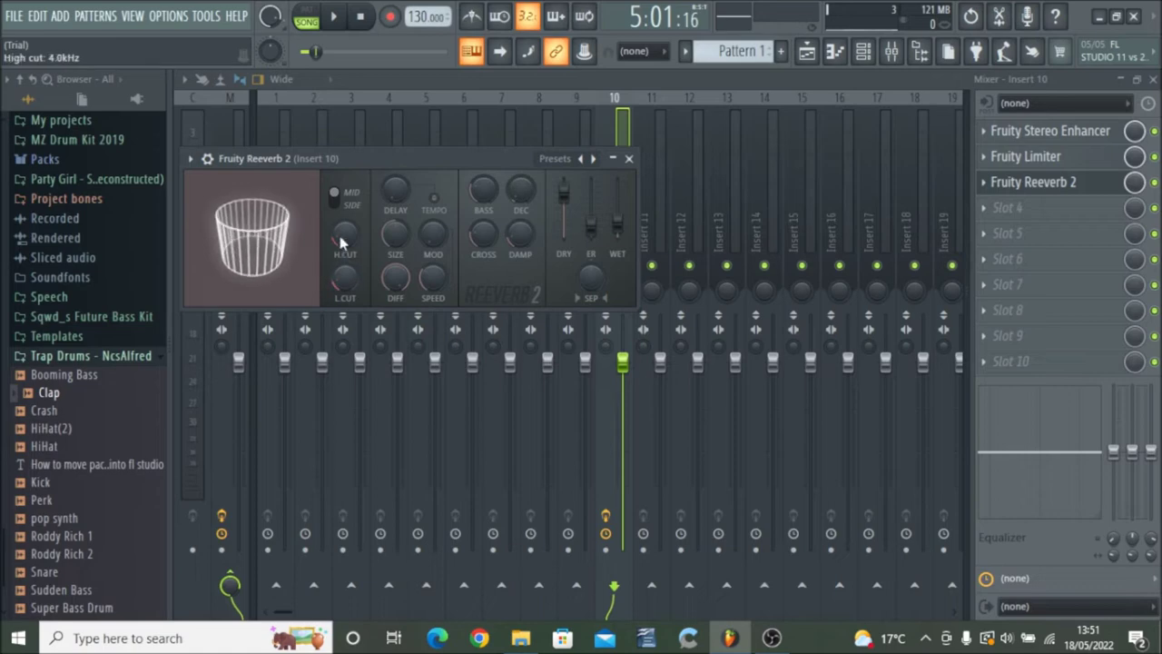
{"action": "left_click_drag", "start_coordinate": [395, 234], "coordinate": [395, 222]}
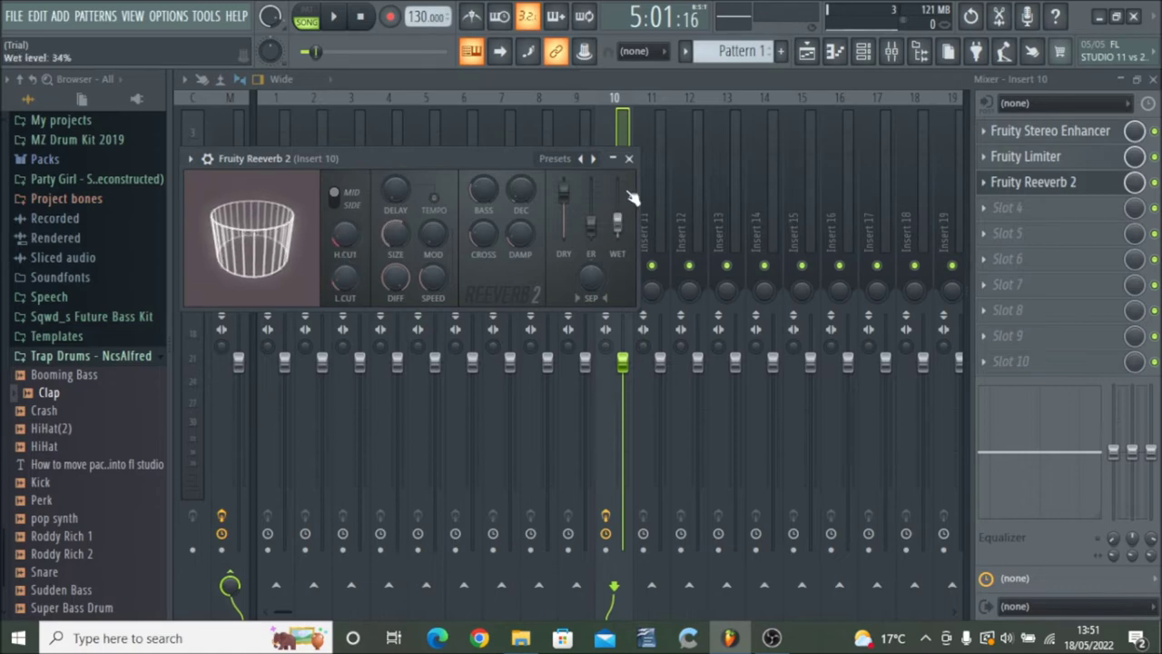
{"action": "left_click", "coordinate": [628, 158]}
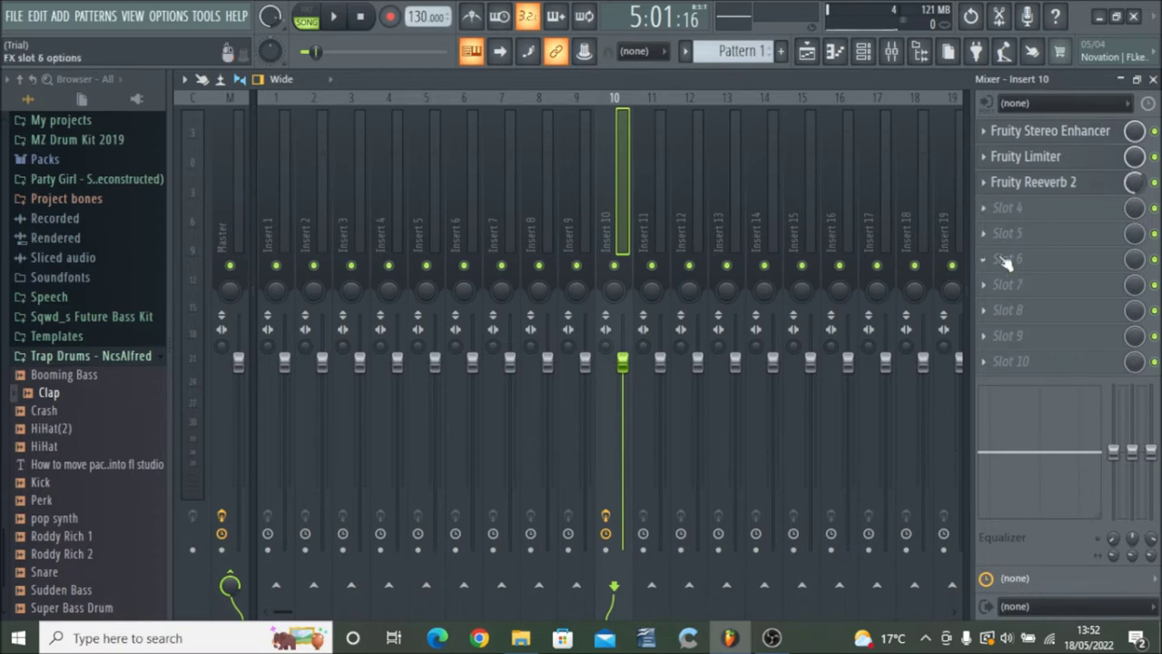
- Start playback and load Fruity Delay 2 into Insert 10's fourth slot
{"action": "key", "text": "space"}
{"action": "left_click", "coordinate": [994, 208]}
{"action": "mouse_move", "coordinate": [992, 230]}
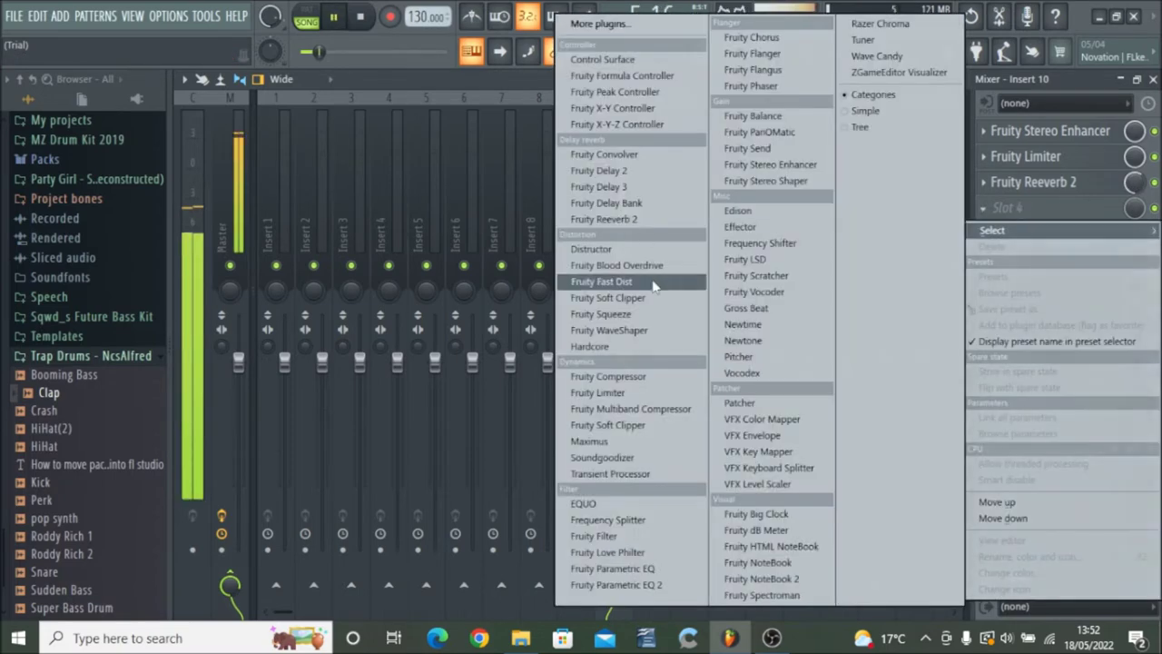
{"action": "left_click", "coordinate": [599, 170]}
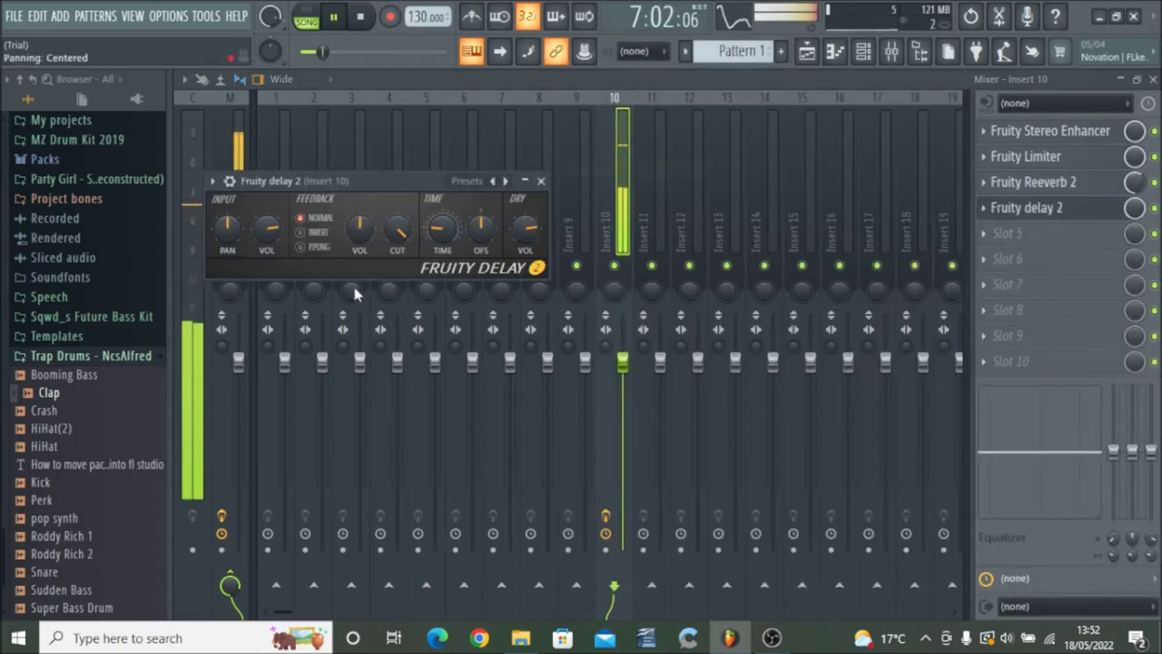
{"action": "left_click", "coordinate": [540, 181]}
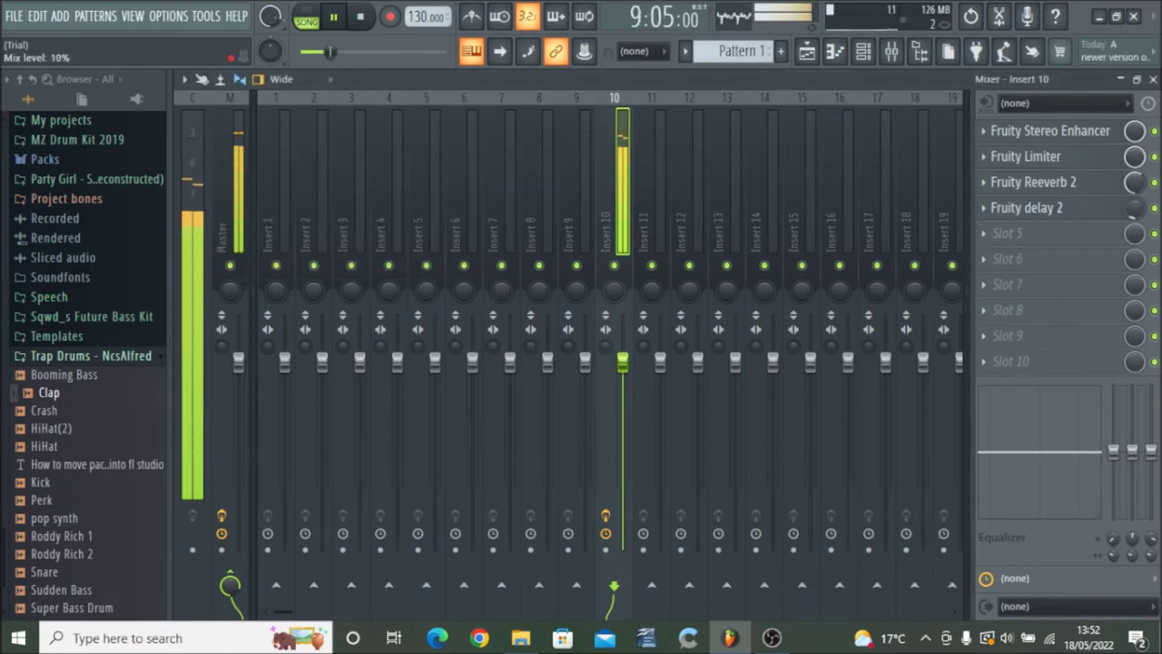
- Load Fruity Soft Clipper into Insert 10's fifth slot
{"action": "left_click", "coordinate": [1017, 233]}
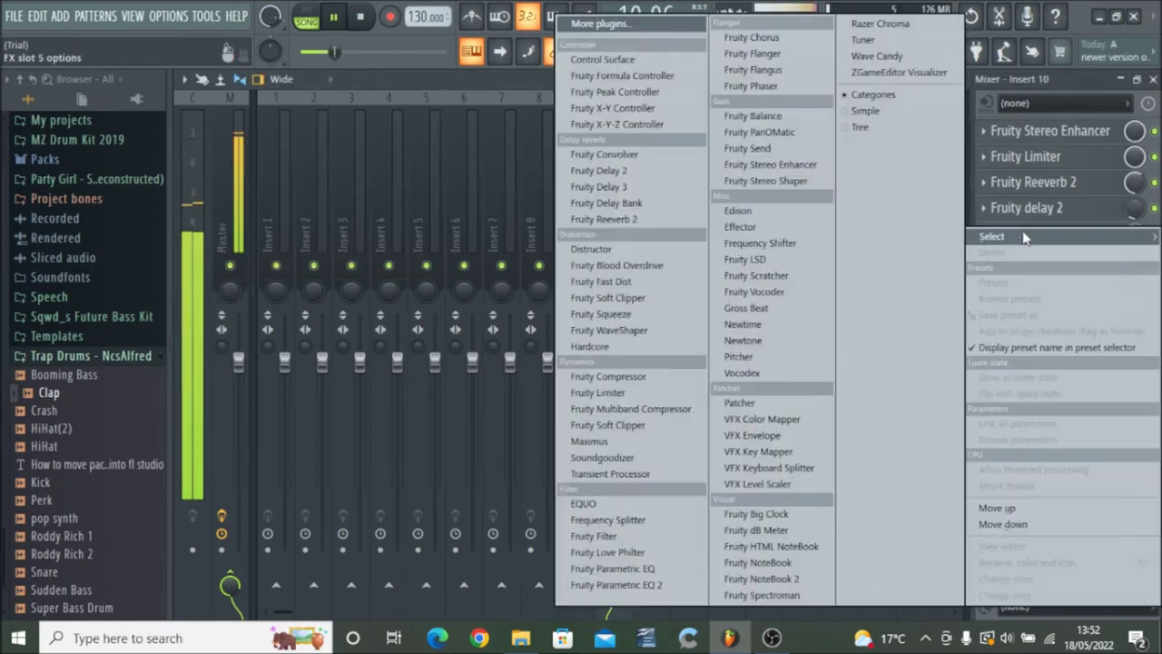
{"action": "left_click", "coordinate": [631, 298]}
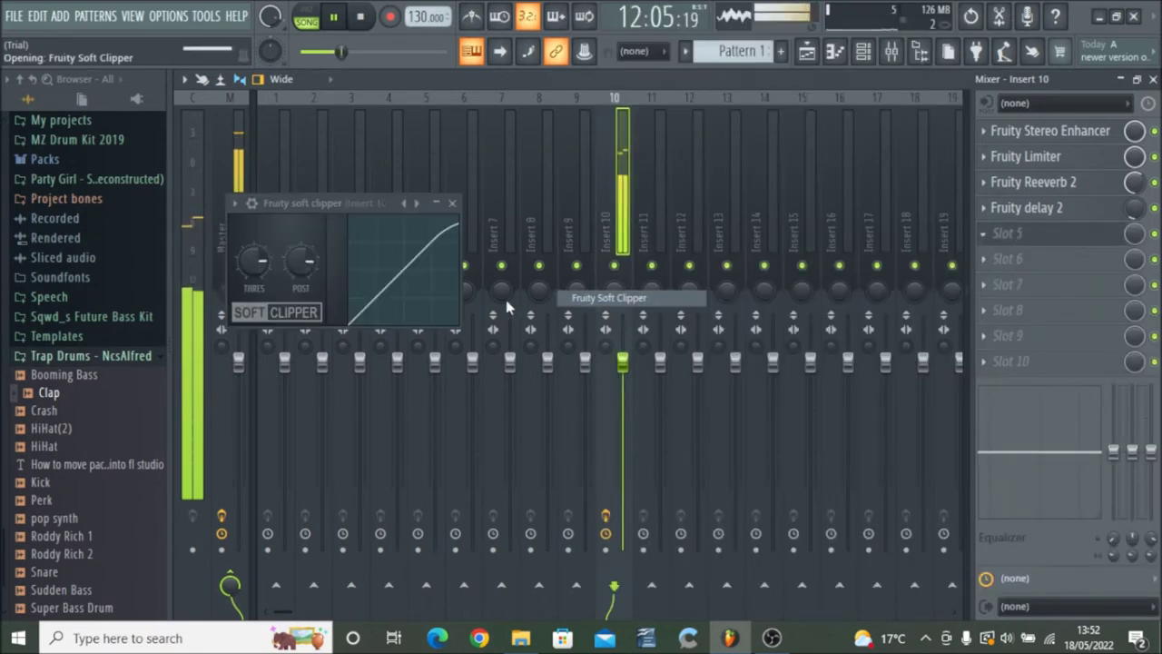
{"action": "left_click", "coordinate": [457, 201]}
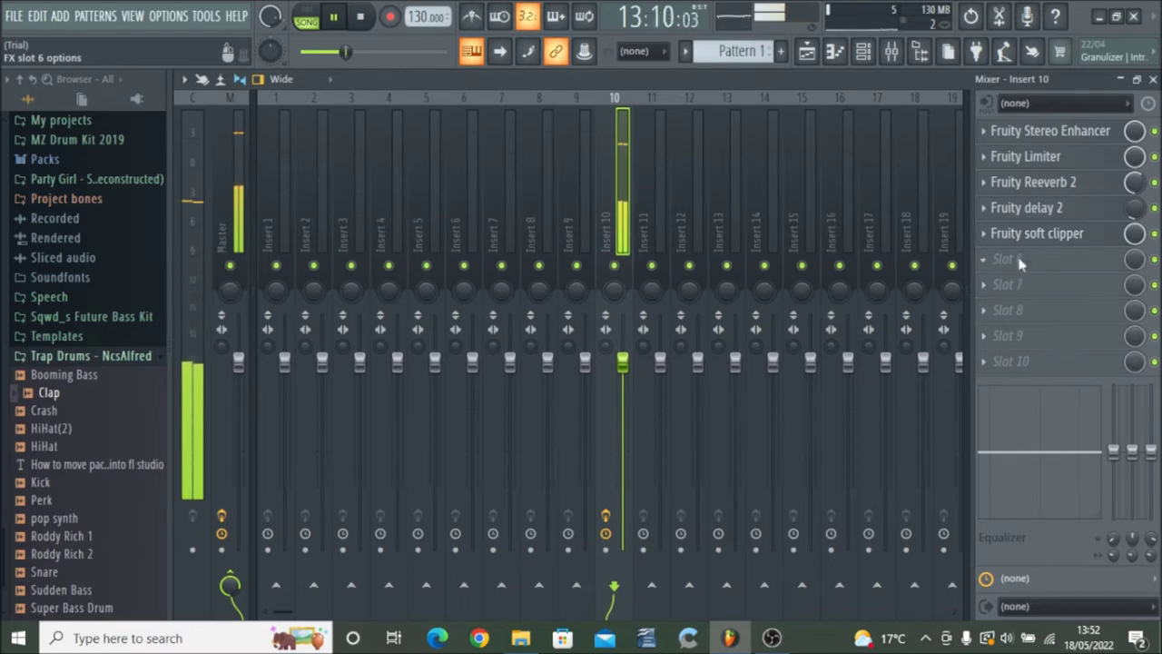
- Load Fruity Love Philter into the sixth slot and close its editor
{"action": "left_click", "coordinate": [1017, 259]}
{"action": "left_click", "coordinate": [607, 553]}
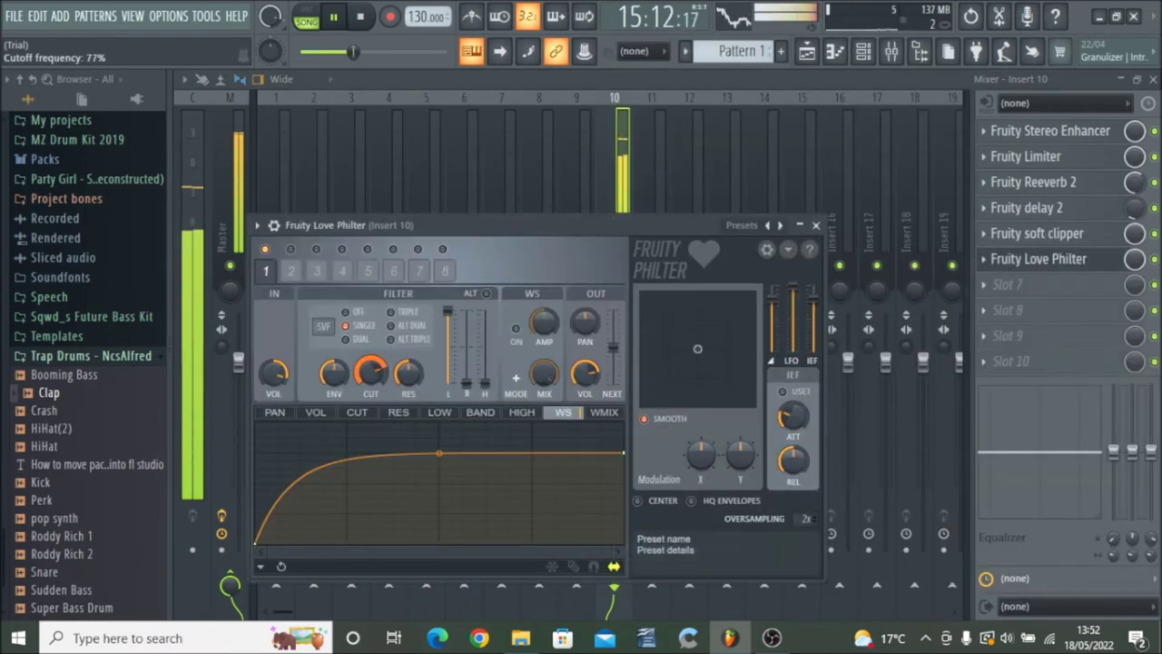
{"action": "left_click", "coordinate": [815, 225]}
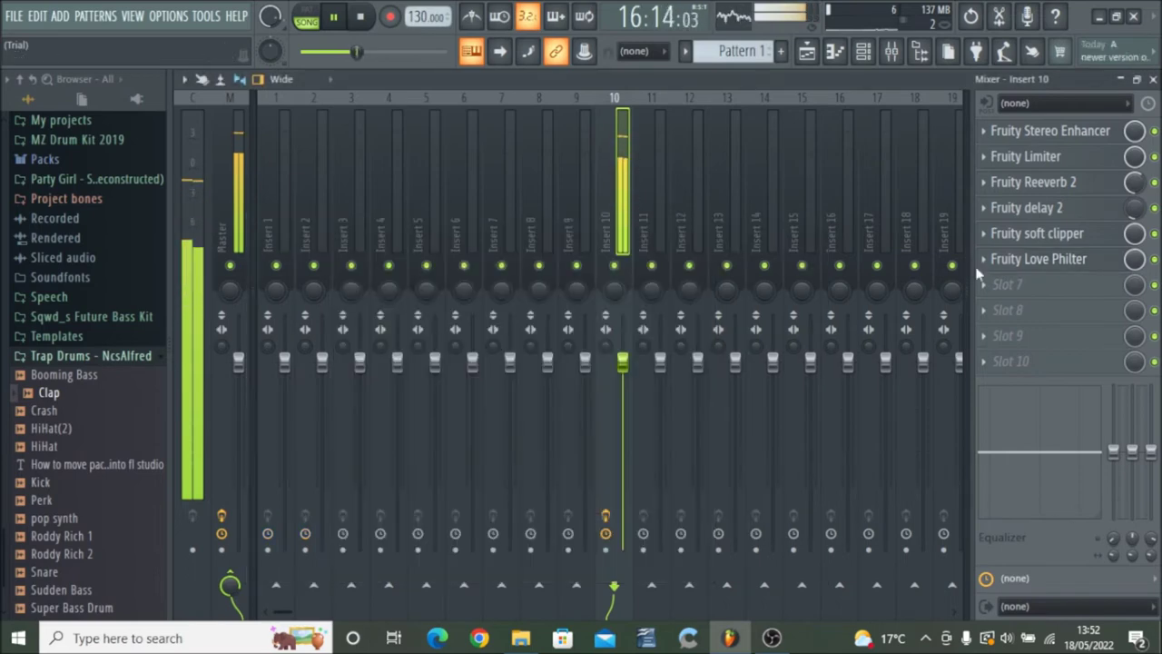
- Load EQUO into Insert 10's slot 7 and apply its Vocals enhancer preset
{"action": "left_click", "coordinate": [1017, 287]}
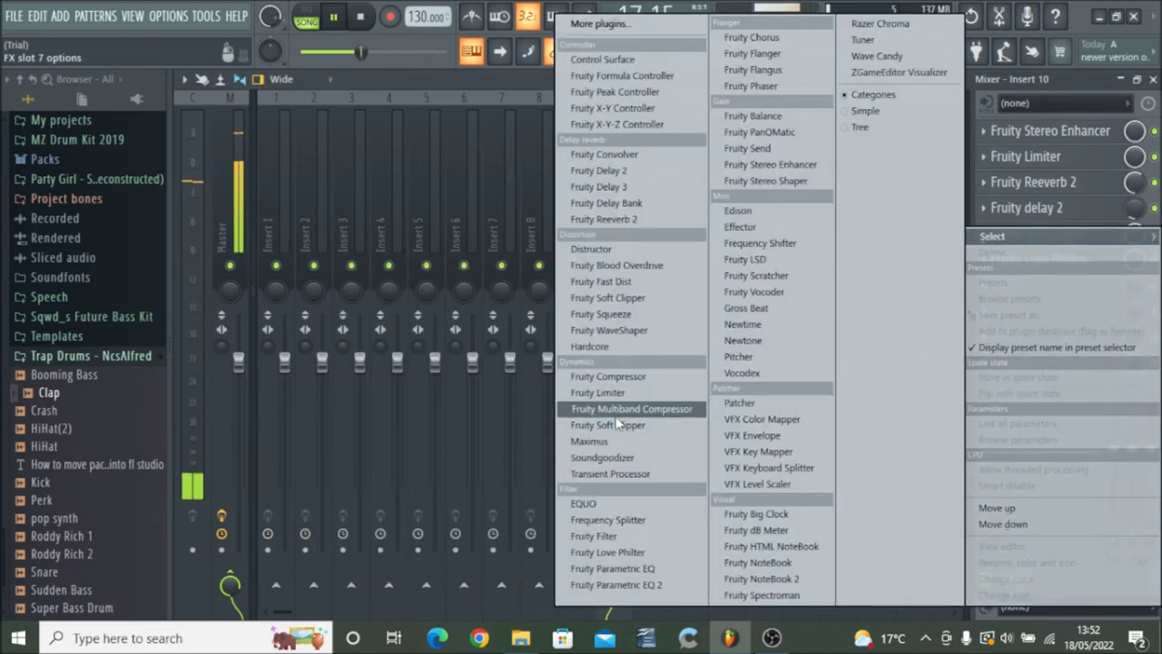
{"action": "left_click", "coordinate": [497, 218]}
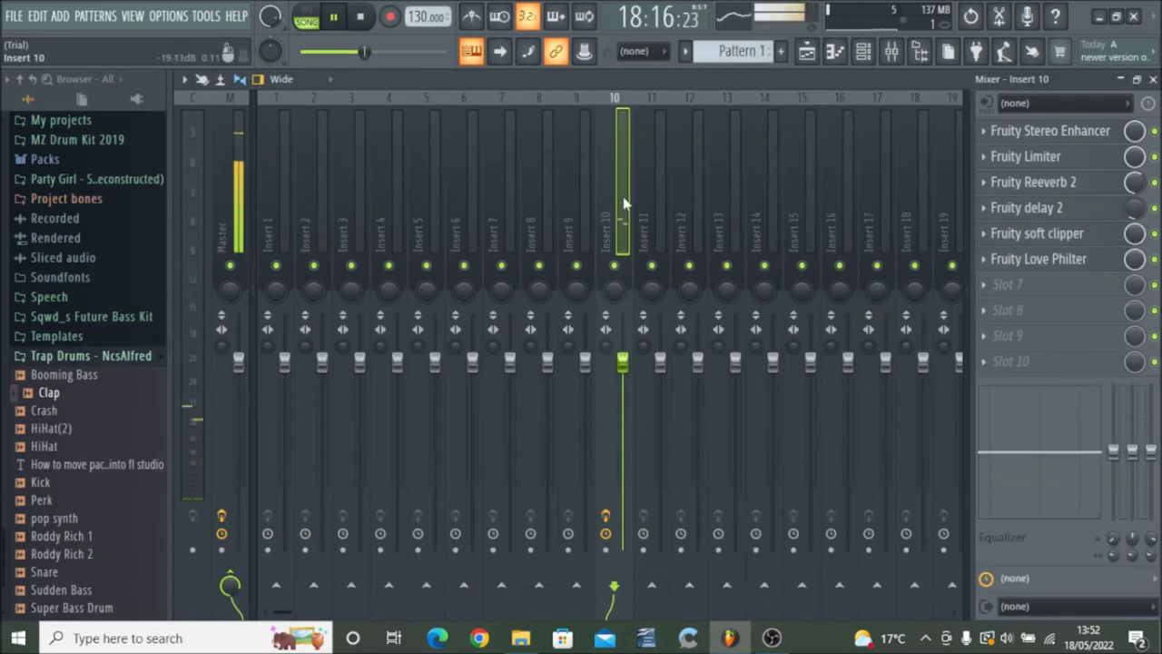
{"action": "left_click", "coordinate": [1008, 284]}
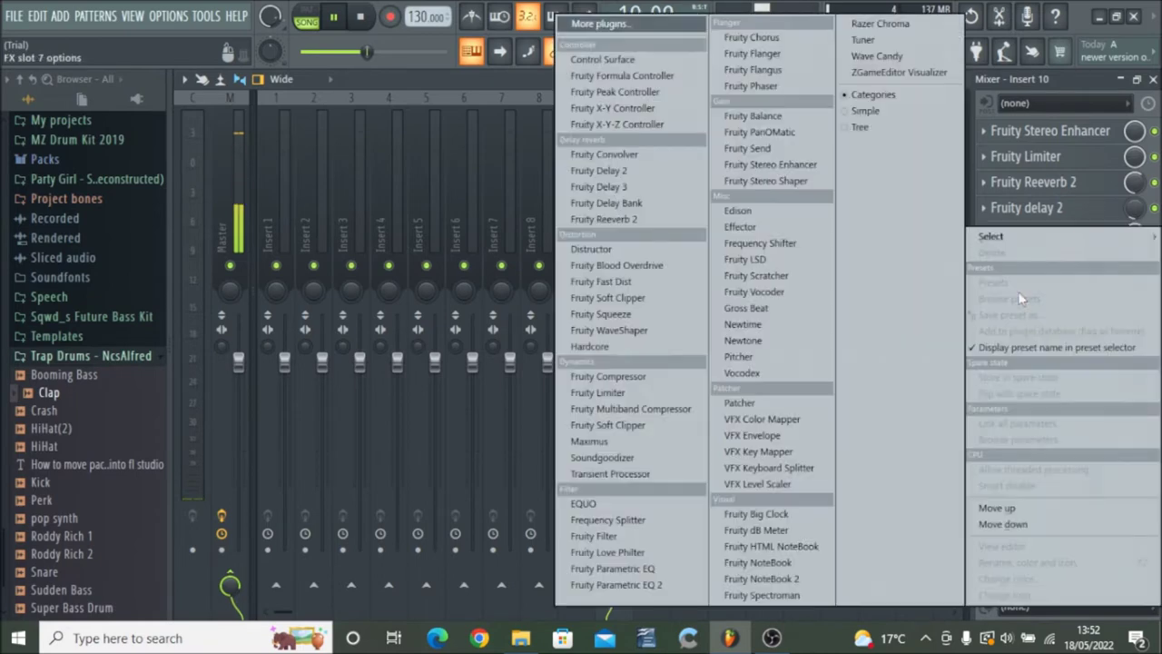
{"action": "left_click", "coordinate": [599, 503]}
{"action": "left_click", "coordinate": [686, 247]}
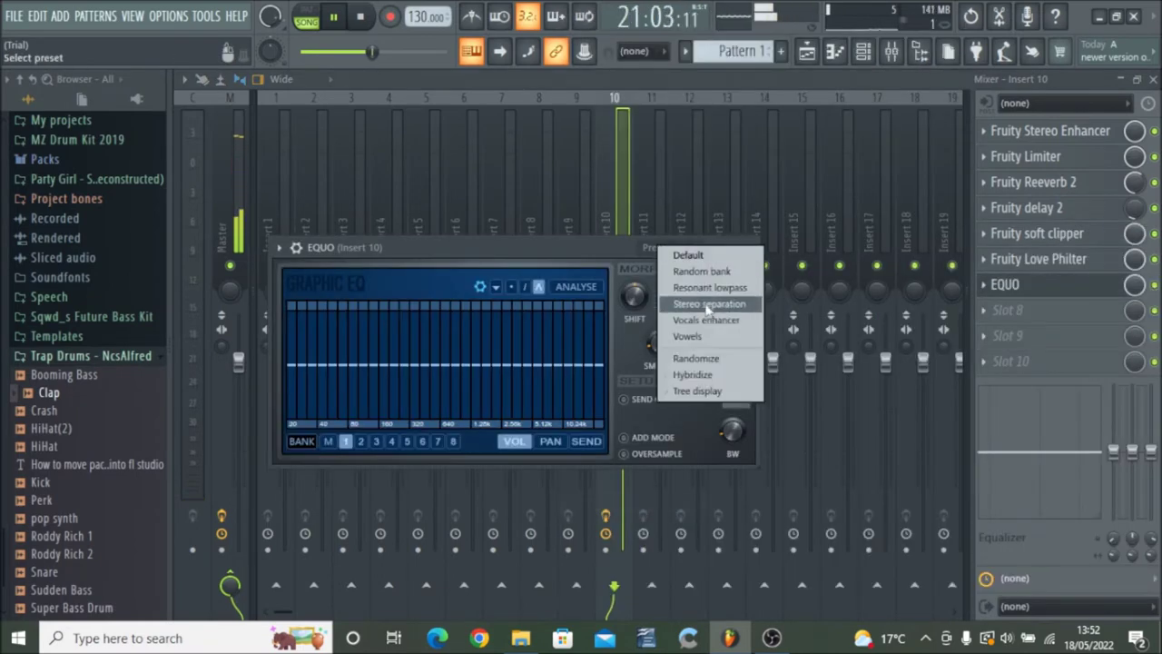
{"action": "left_click", "coordinate": [711, 321]}
{"action": "left_click", "coordinate": [748, 248]}
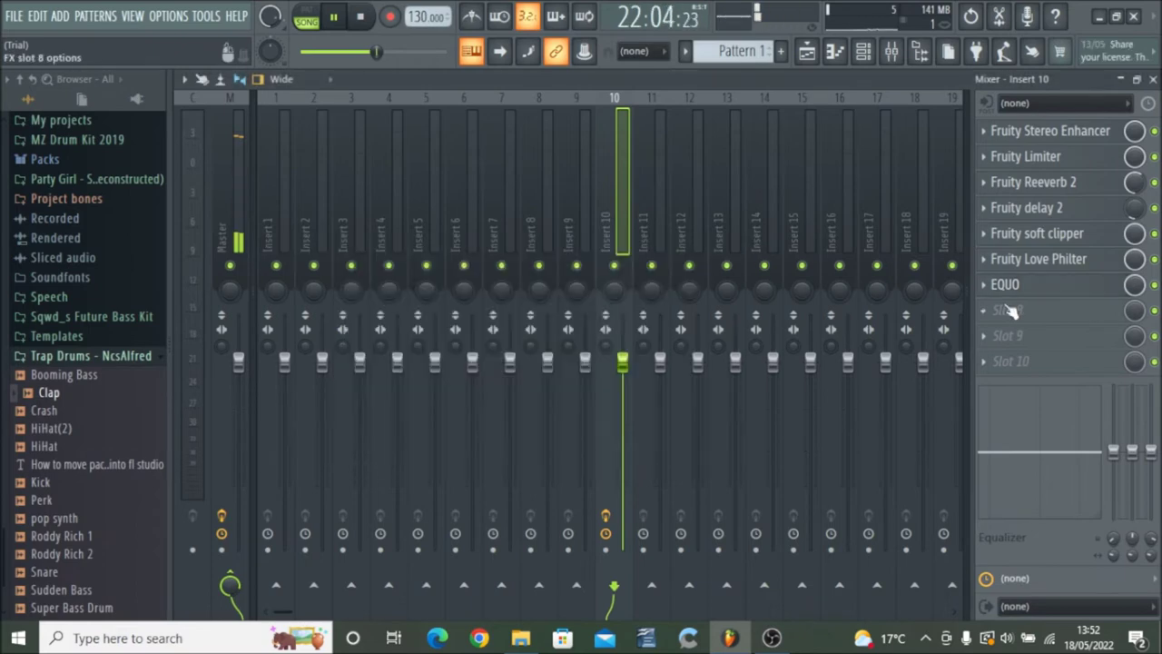
- Load Fruity Parametric EQ 2 into slot 8, make band 1 high-pass, and raise bands 4–6
{"action": "left_click", "coordinate": [1028, 315]}
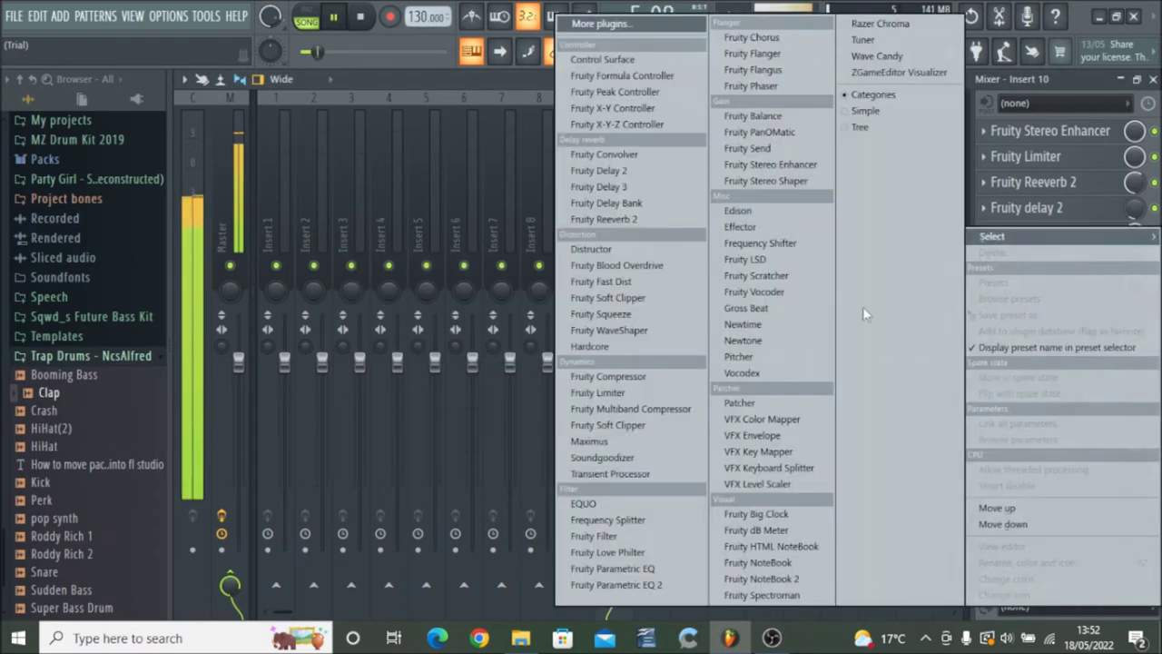
{"action": "left_click", "coordinate": [629, 588]}
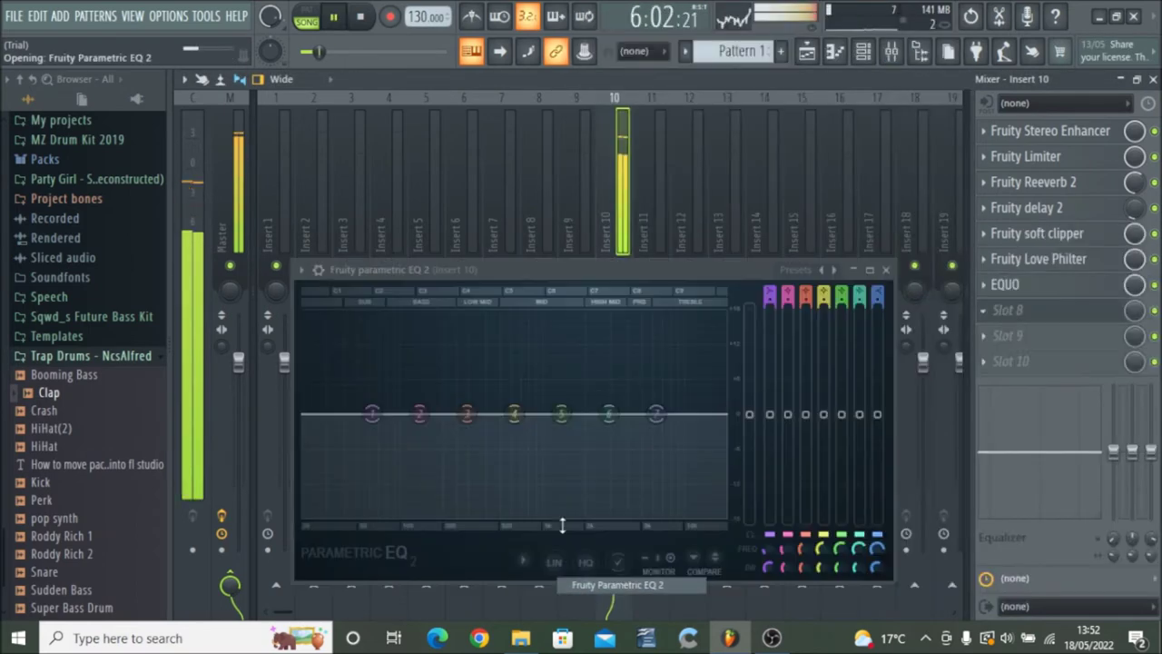
{"action": "right_click", "coordinate": [373, 413]}
{"action": "left_click", "coordinate": [461, 507]}
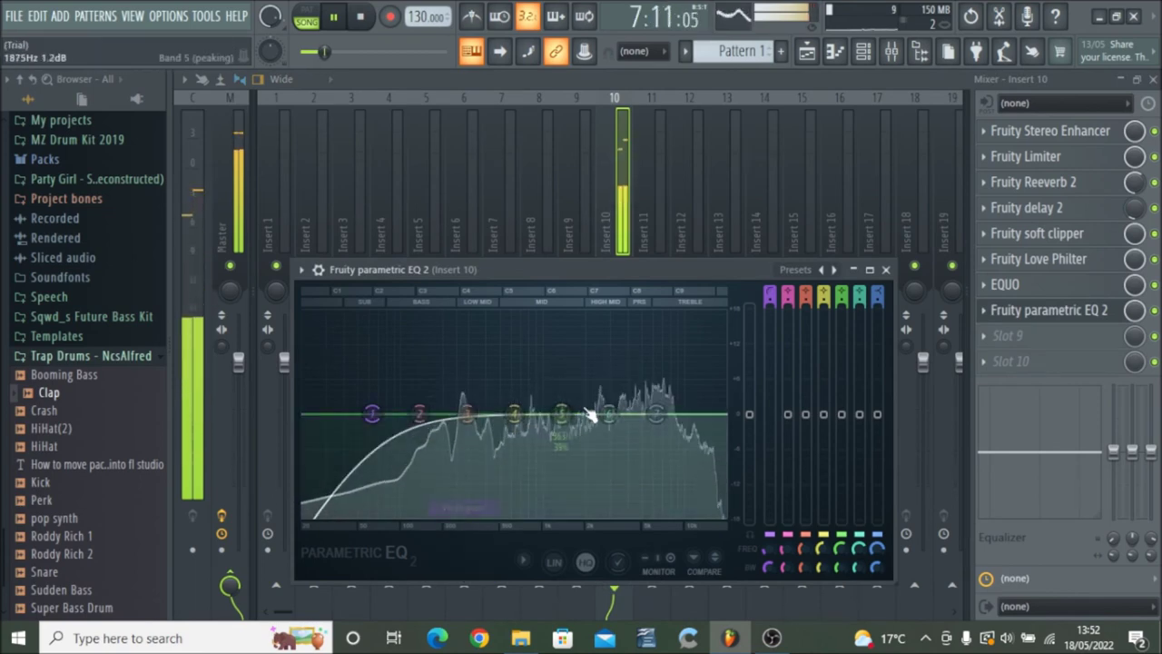
{"action": "left_click_drag", "start_coordinate": [608, 414], "coordinate": [611, 381]}
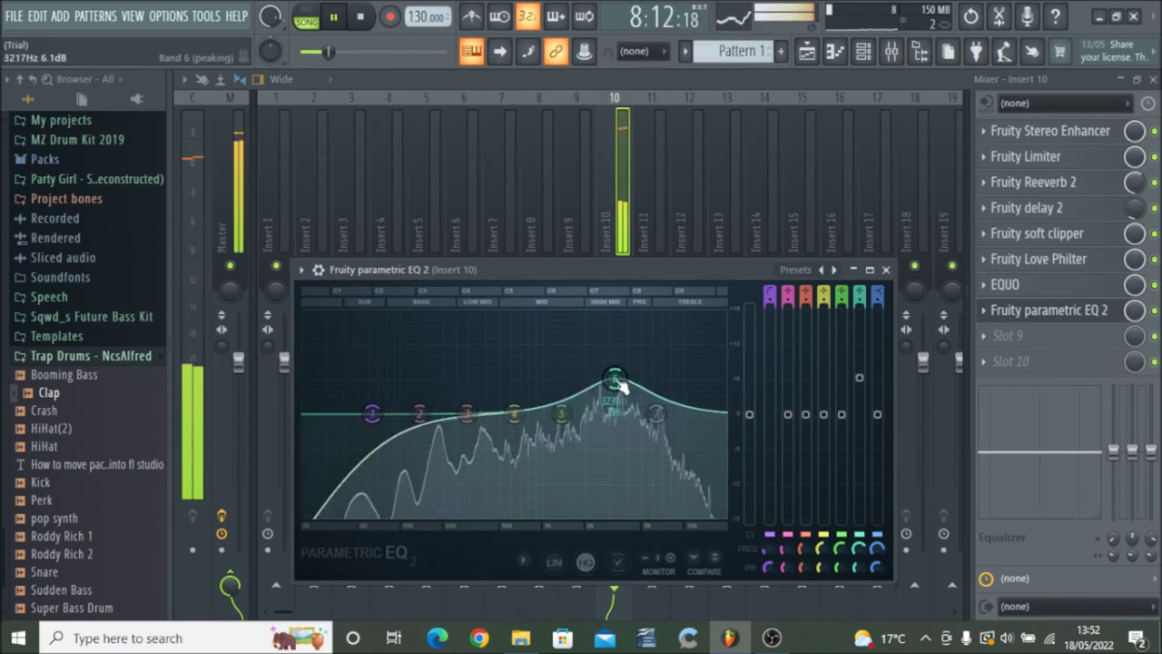
{"action": "left_click_drag", "start_coordinate": [561, 414], "coordinate": [574, 386]}
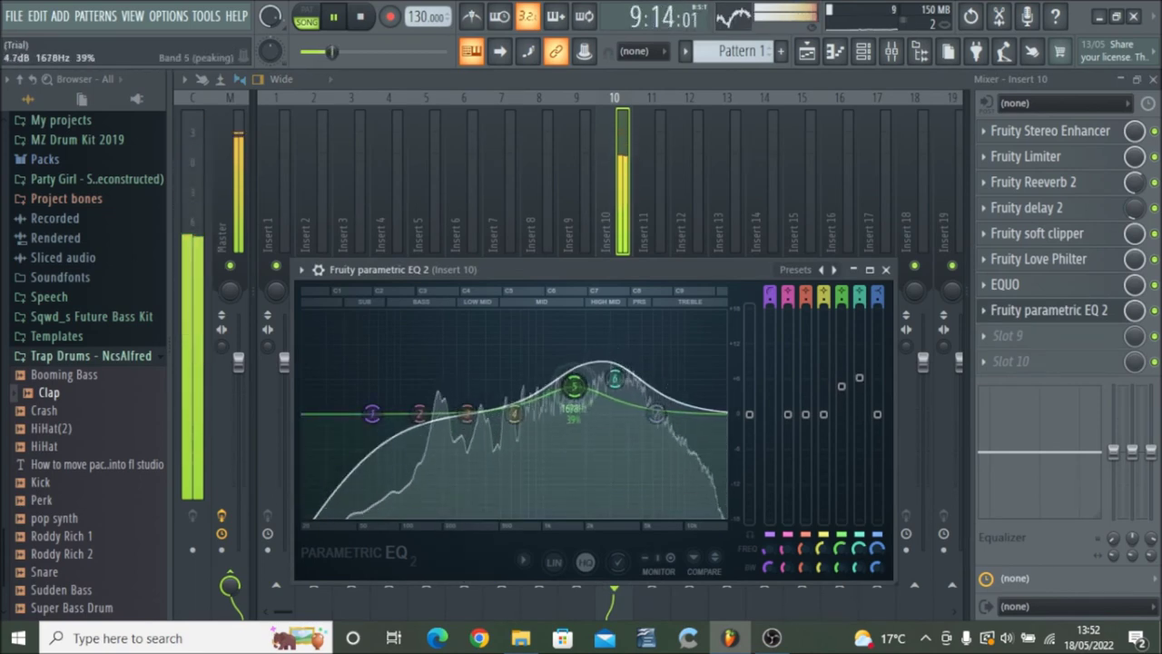
{"action": "mouse_move", "coordinate": [514, 414]}
{"action": "left_mouse_down"}
{"action": "mouse_move", "coordinate": [524, 392]}
{"action": "mouse_move", "coordinate": [542, 394]}
{"action": "left_mouse_up"}
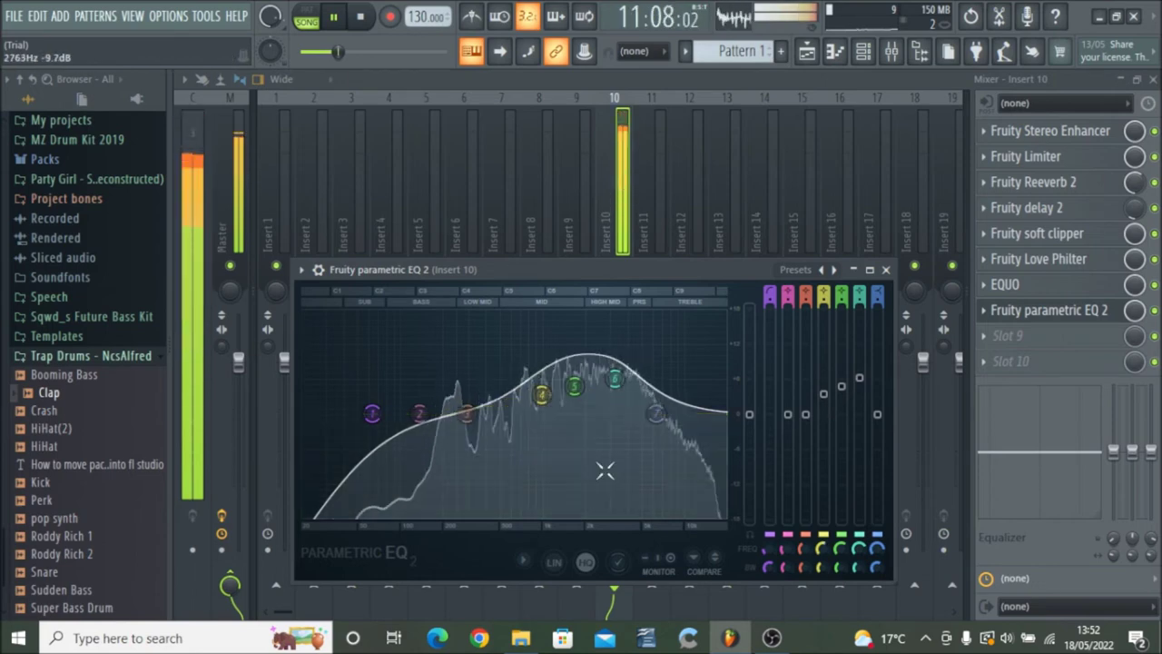
{"action": "left_click", "coordinate": [886, 270]}
- Load Fruity Fast Dist into Insert 10's ninth slot and close its editor
{"action": "left_click", "coordinate": [1019, 337]}
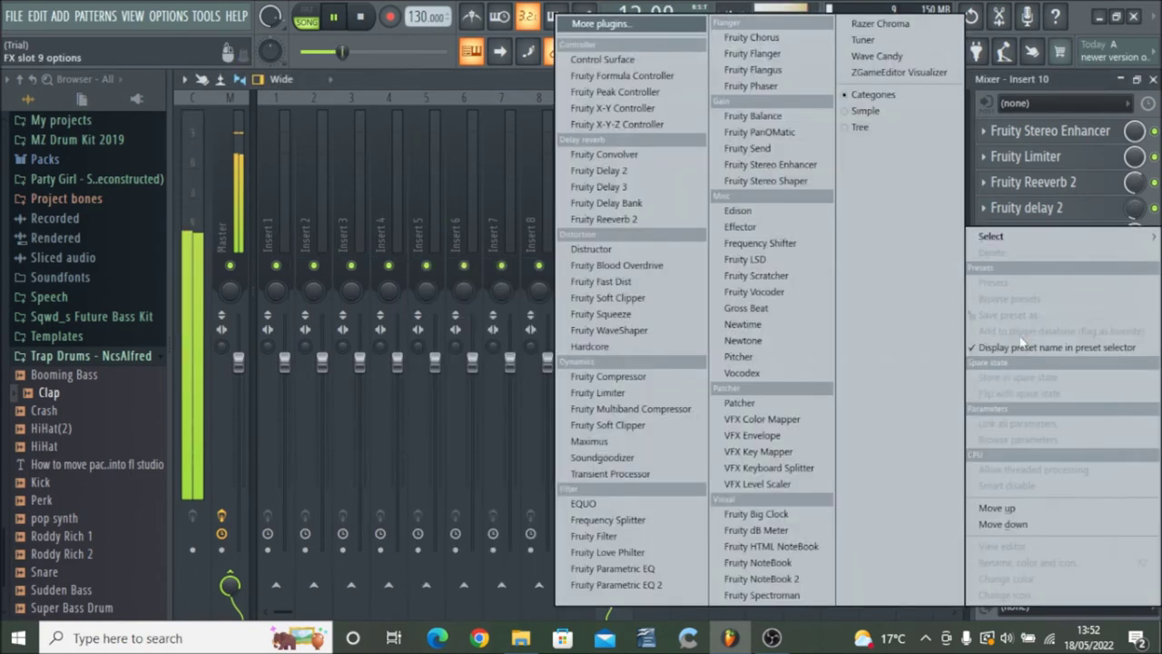
{"action": "left_click", "coordinate": [630, 286]}
{"action": "left_click", "coordinate": [577, 300]}
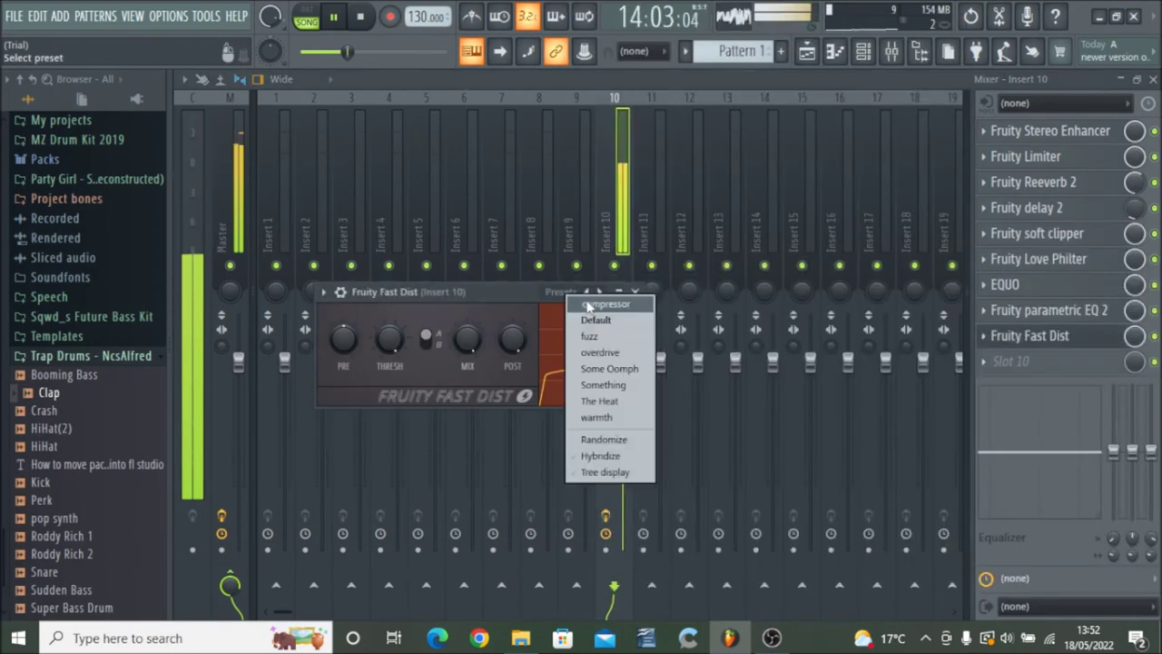
{"action": "left_click", "coordinate": [638, 302]}
{"action": "left_click", "coordinate": [636, 293]}
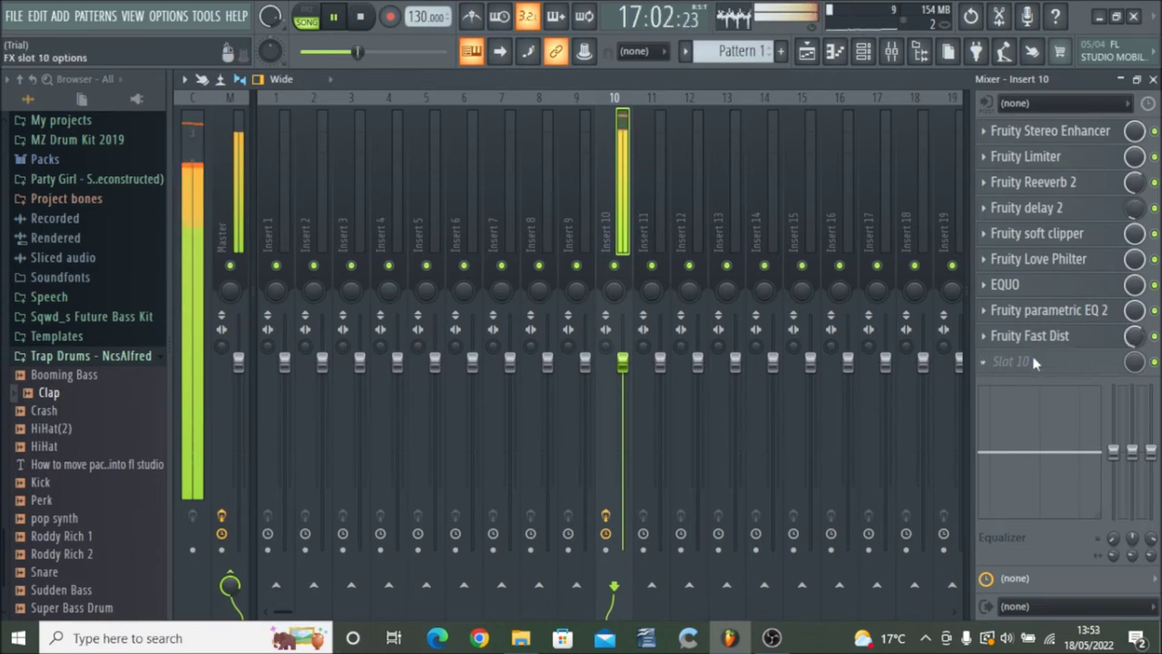
{"action": "left_click", "coordinate": [1035, 363]}
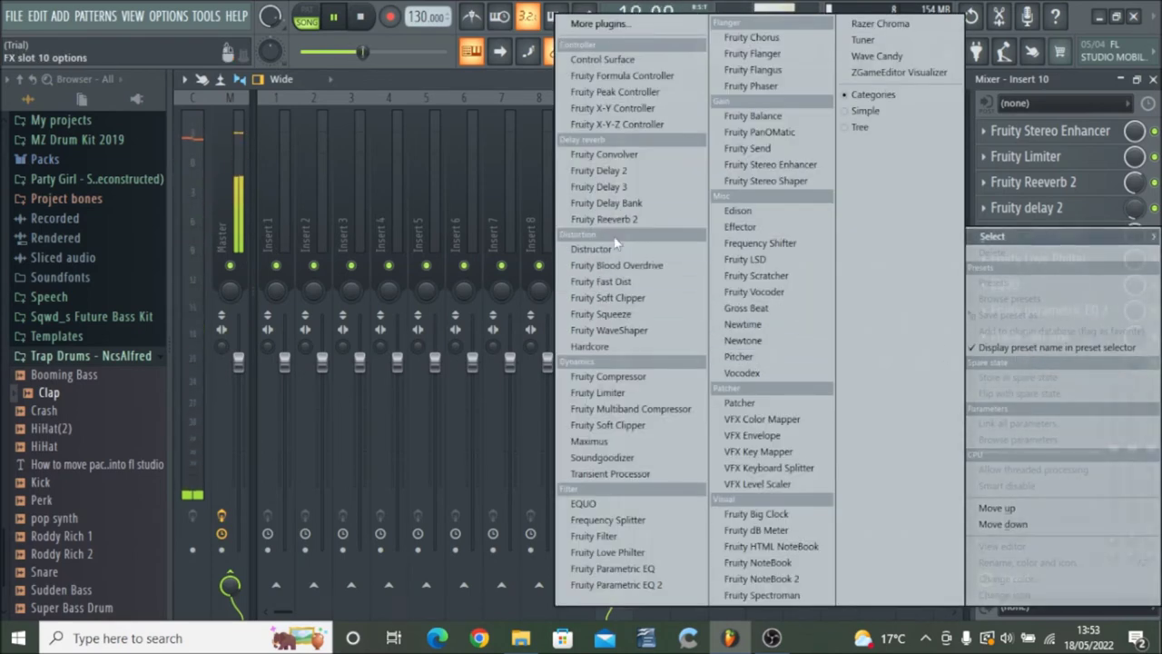
- Load Soundgoodizer into Insert 10's tenth slot and set it to mode B
{"action": "left_click", "coordinate": [601, 282]}
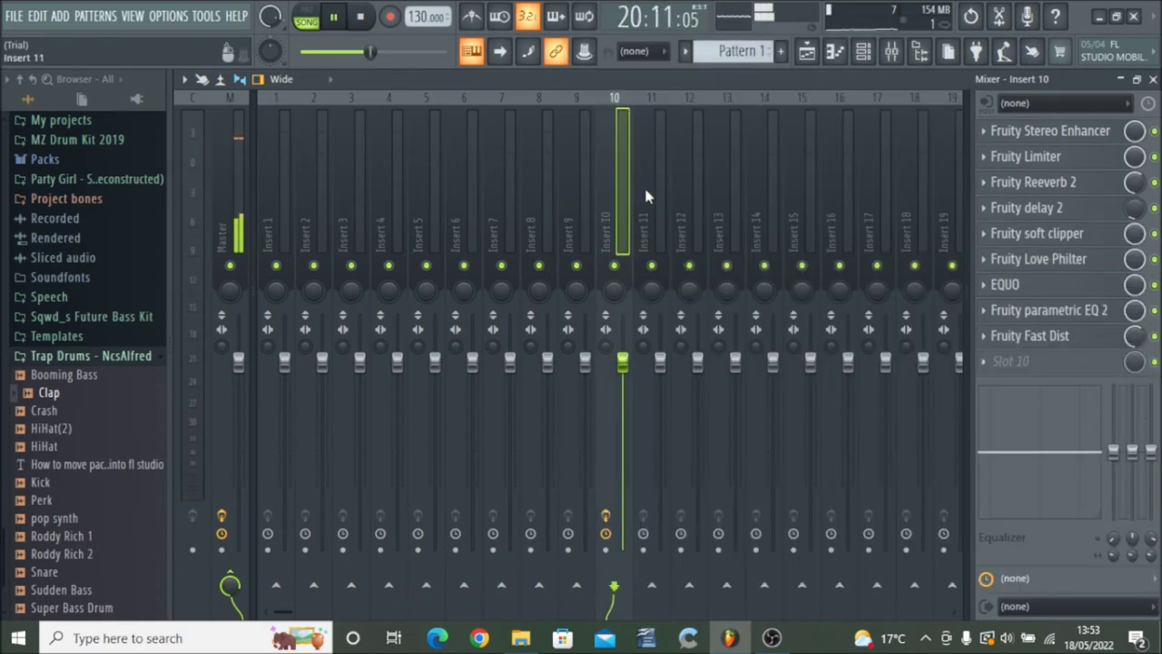
{"action": "left_click", "coordinate": [1040, 364]}
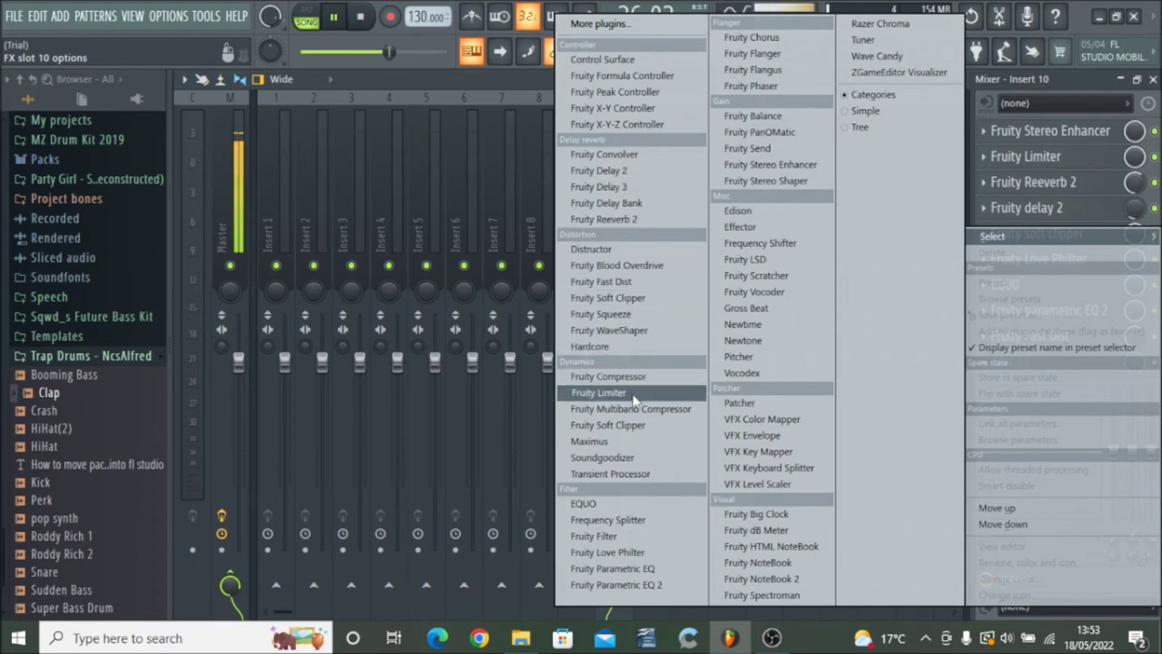
{"action": "left_click", "coordinate": [658, 456]}
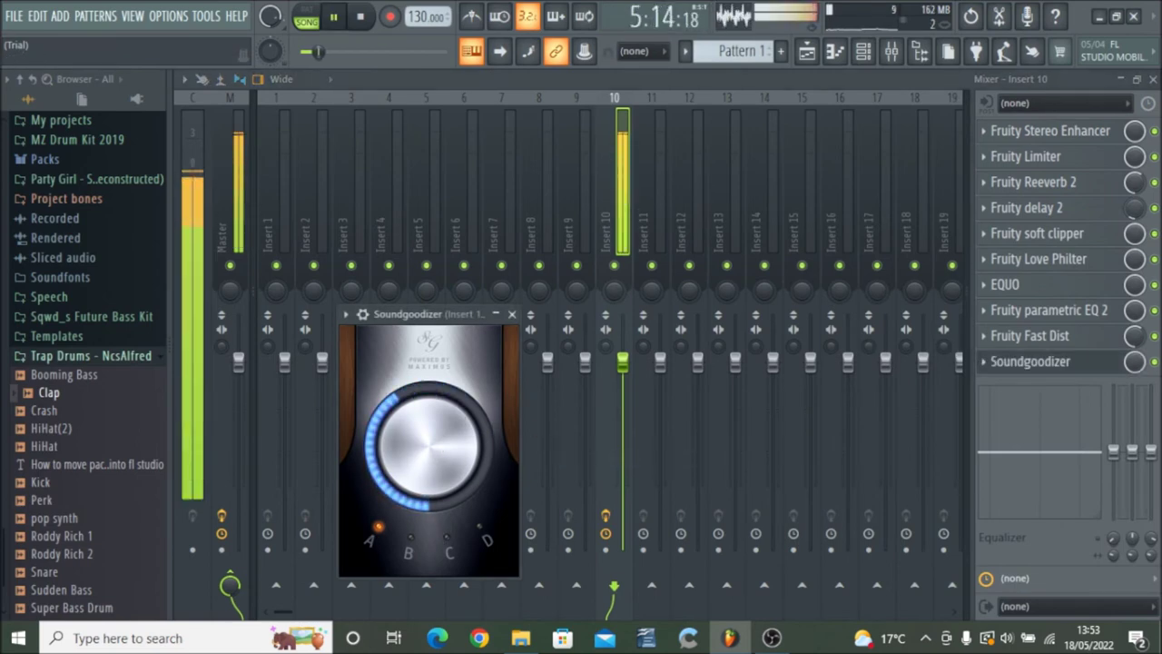
{"action": "left_click", "coordinate": [478, 526]}
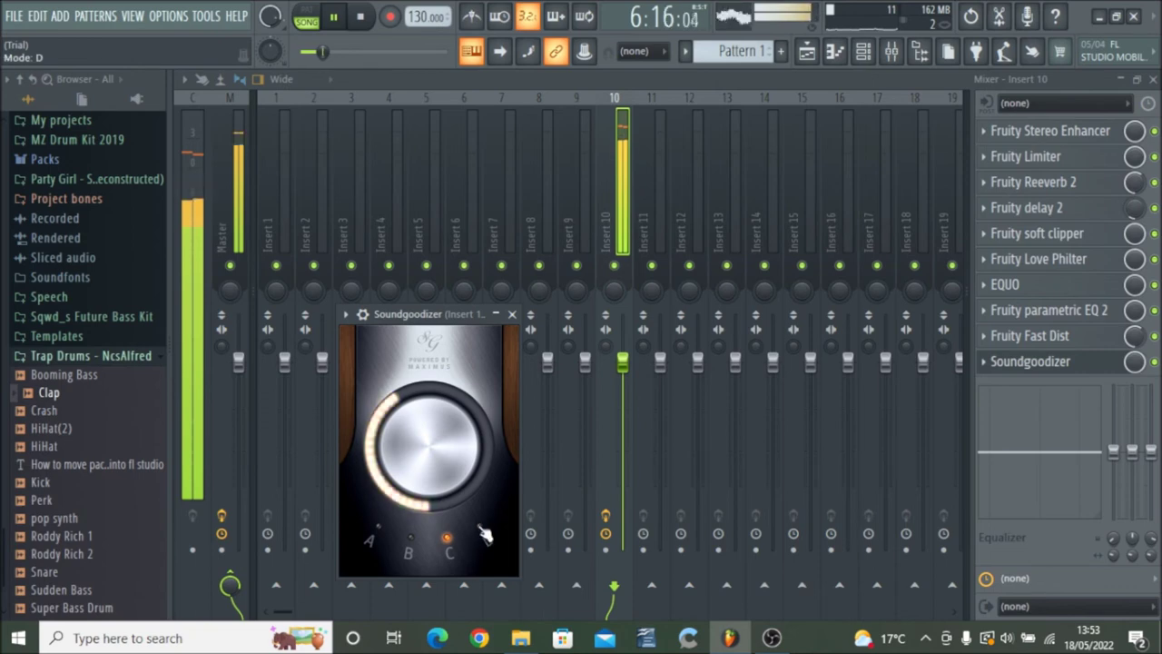
{"action": "left_click", "coordinate": [411, 542]}
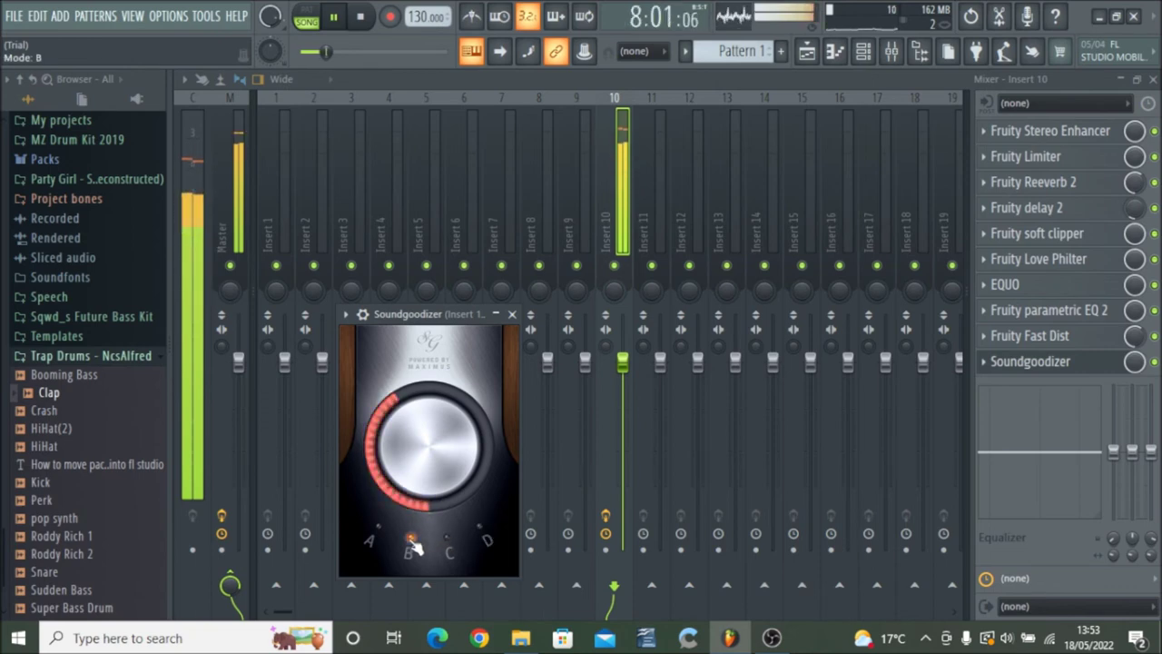
{"action": "left_click", "coordinate": [512, 314]}
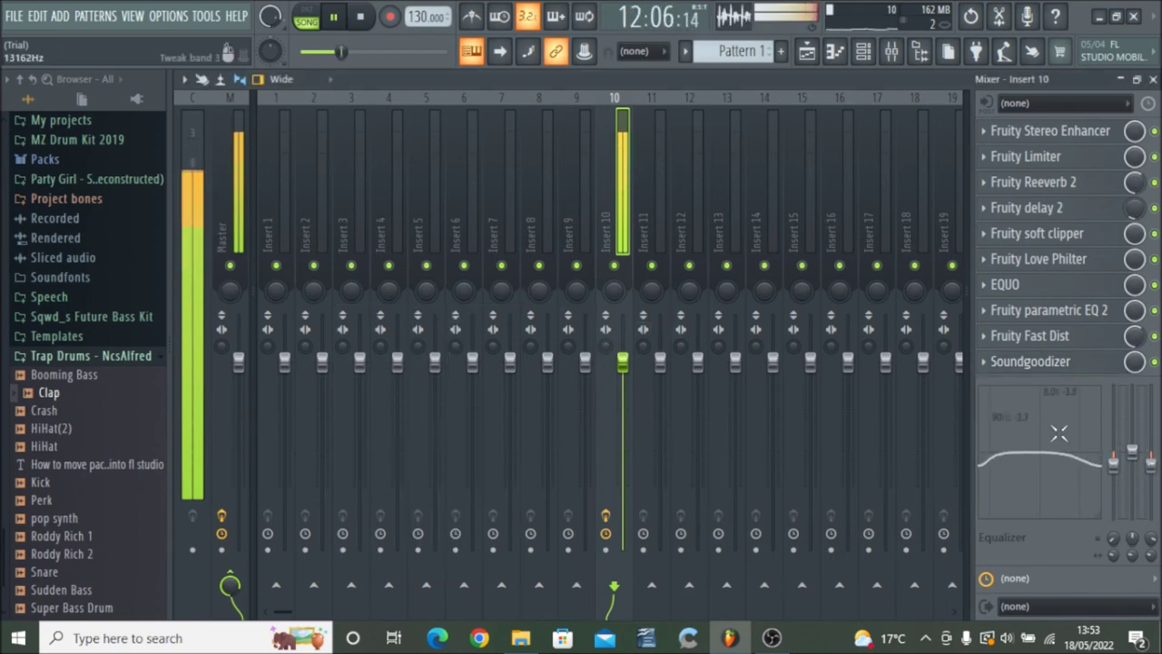
- Hide the mixer, set the suceed - vocals clip near 35% volume and the so fly beat to 94%
{"action": "left_click", "coordinate": [132, 15]}
{"action": "left_click", "coordinate": [144, 103]}
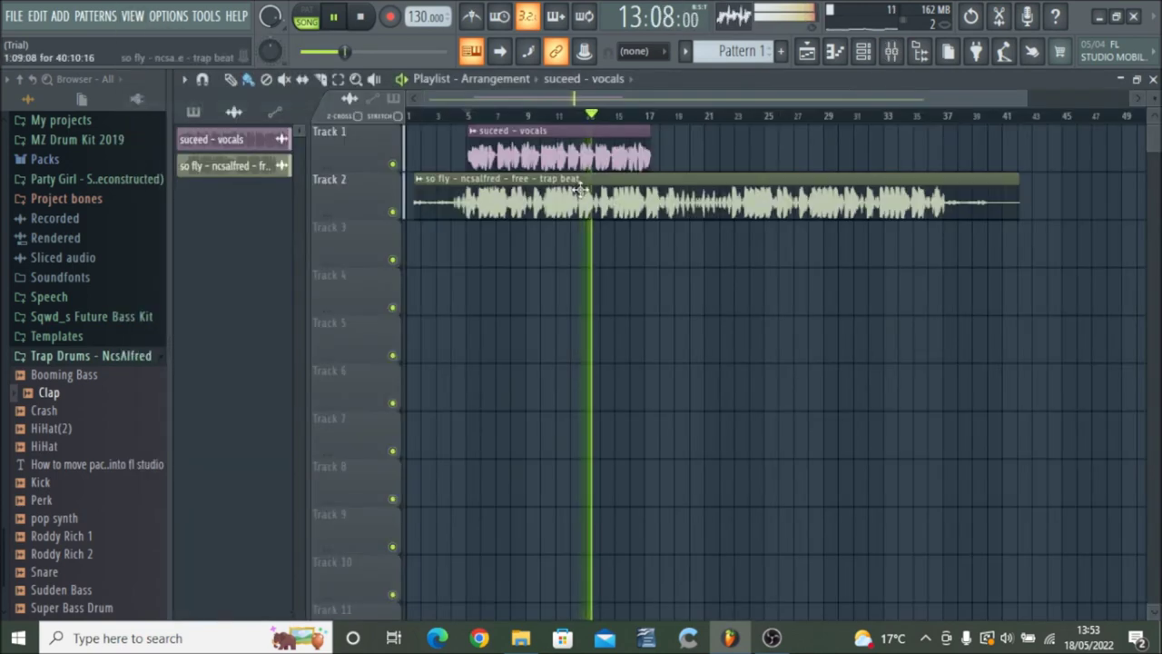
{"action": "double_click", "coordinate": [549, 156]}
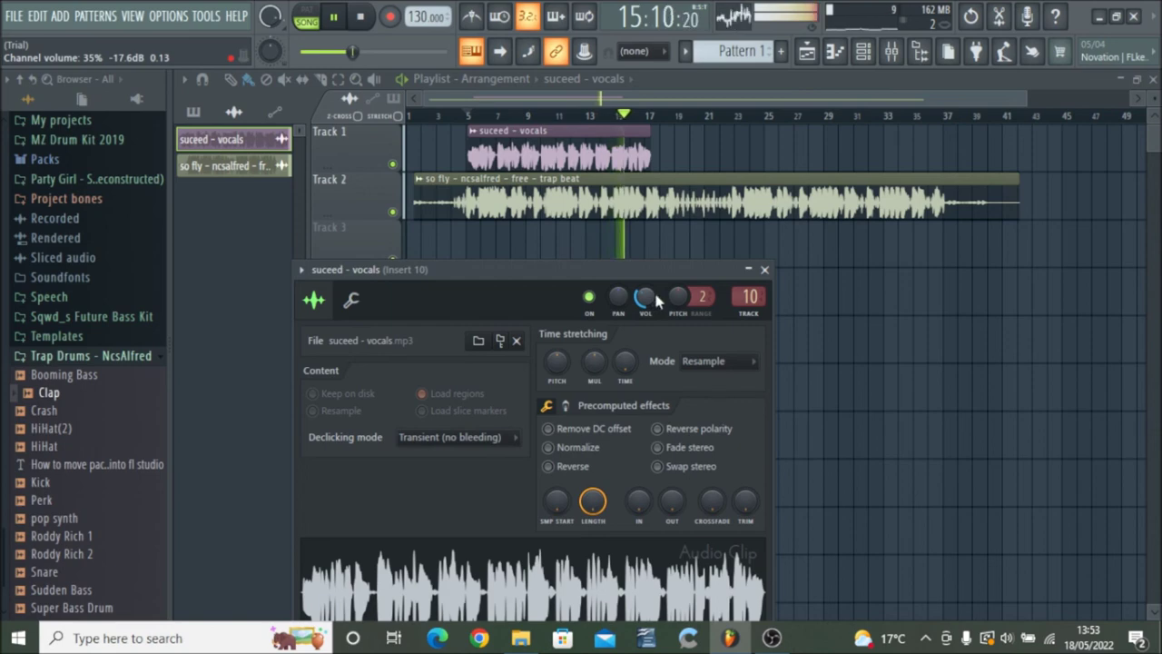
{"action": "left_click", "coordinate": [765, 271]}
{"action": "double_click", "coordinate": [586, 198]}
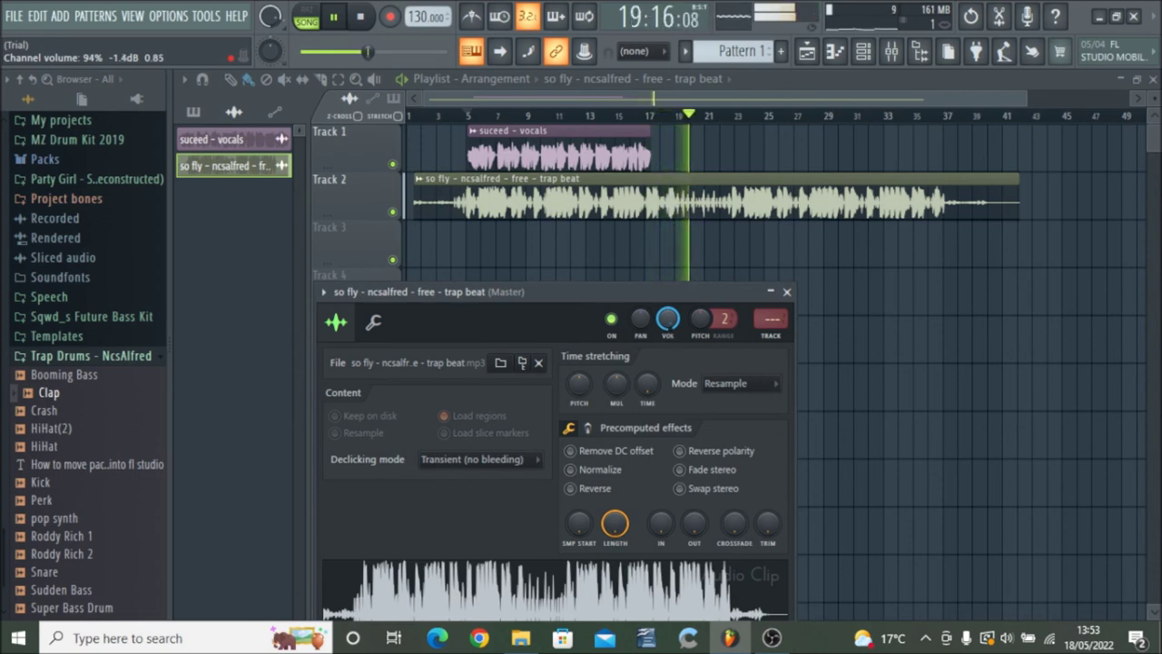
- Close the beat's channel settings and play the song from bar 5
{"action": "left_click", "coordinate": [786, 292]}
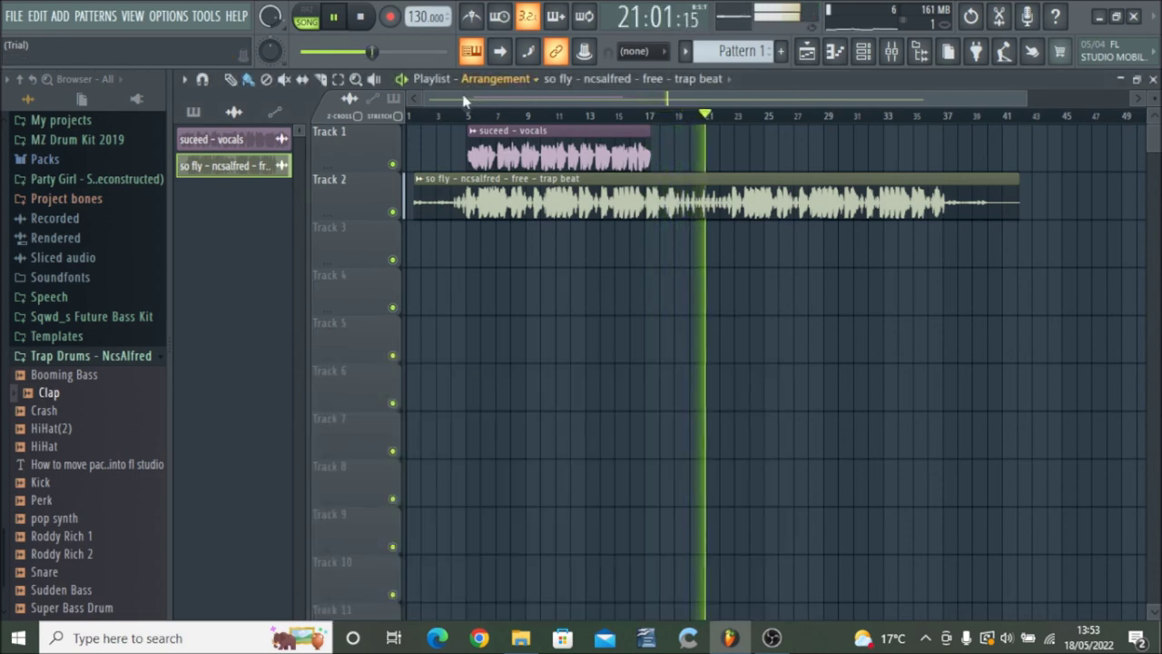
{"action": "left_click", "coordinate": [458, 115]}
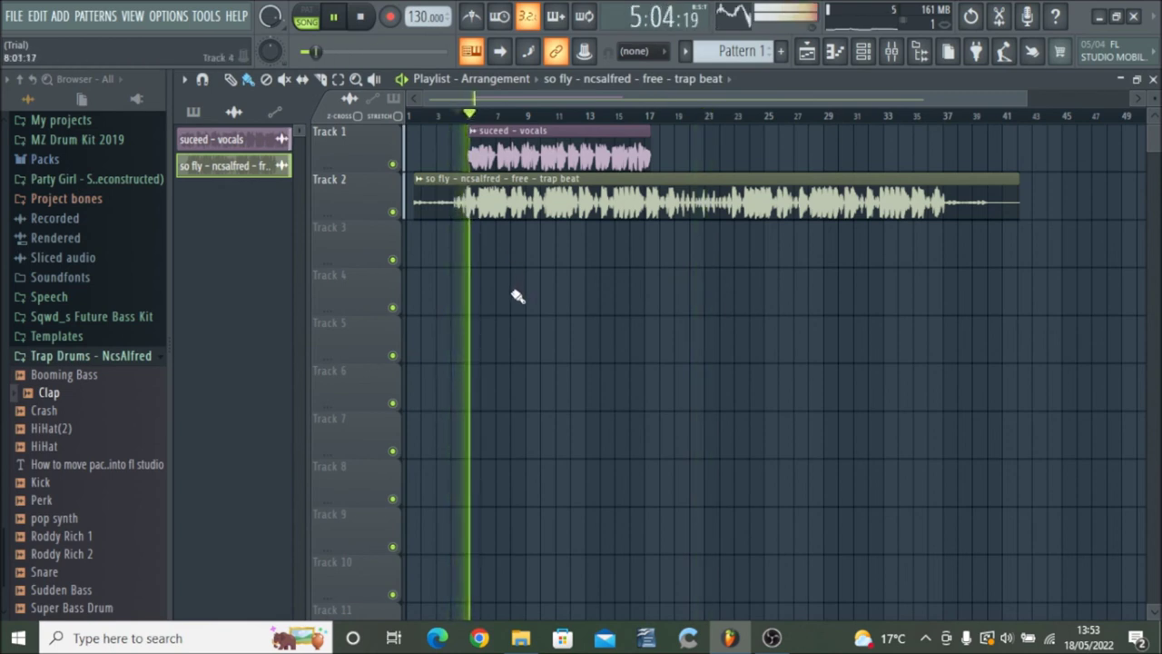